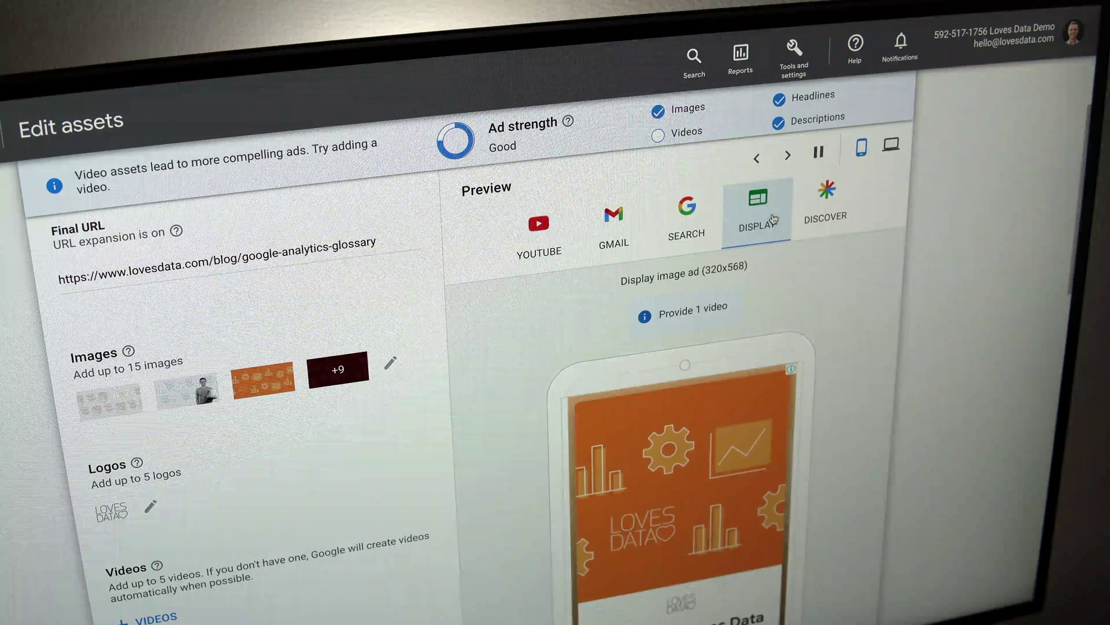
Preview how the ad appears on the Discover tab.
{"action": "left_click", "coordinate": [824, 219]}
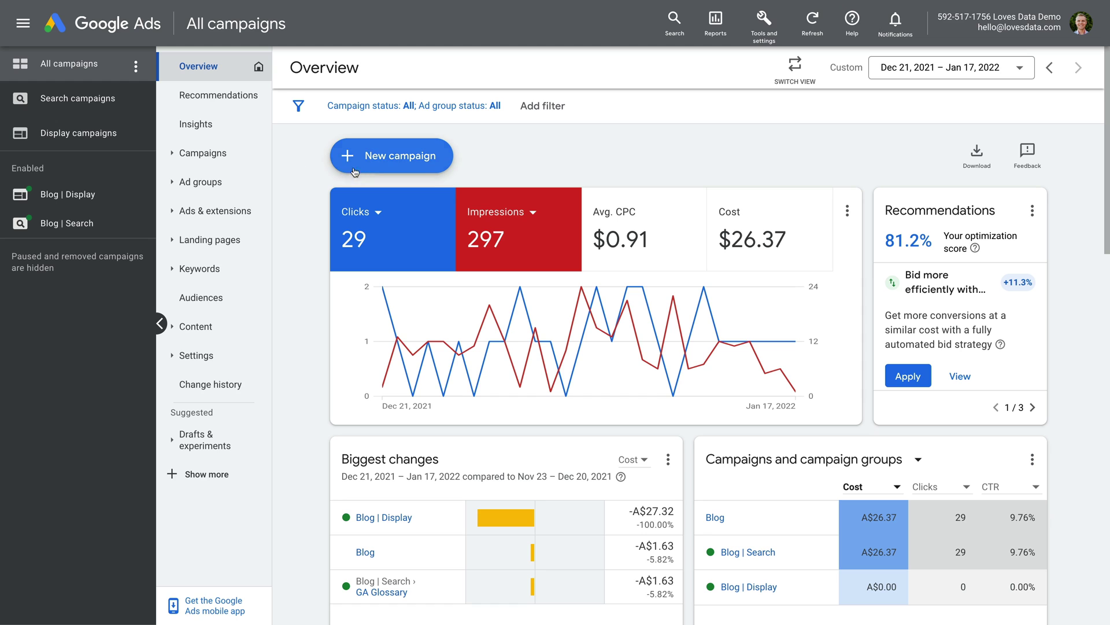
Start a new Performance Max campaign without goal guidance.
{"action": "left_click", "coordinate": [384, 167]}
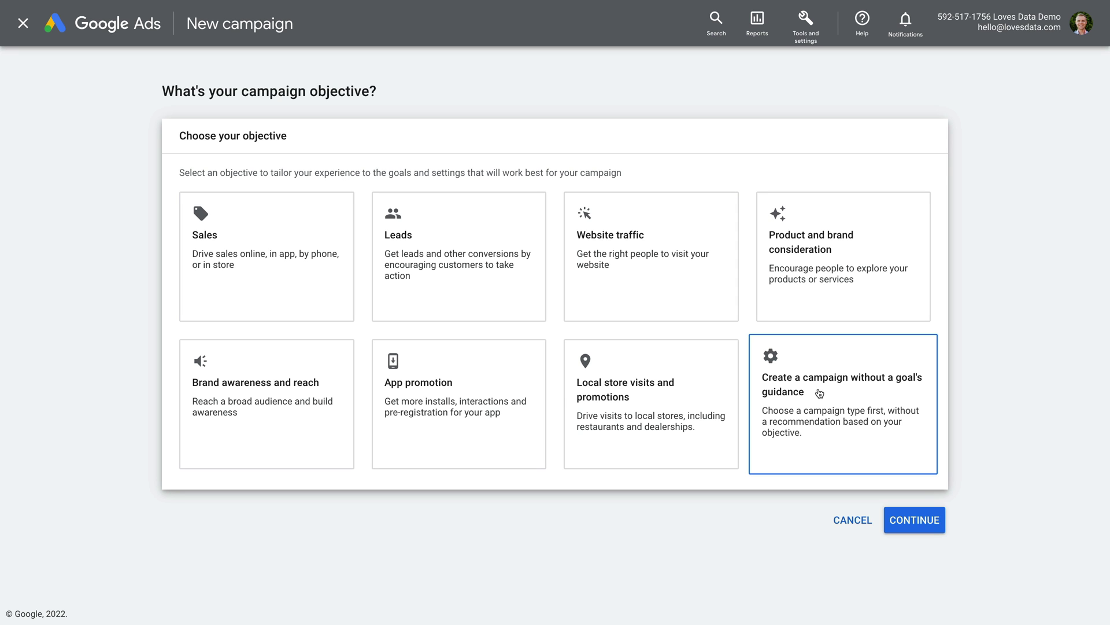
{"action": "left_click", "coordinate": [820, 394]}
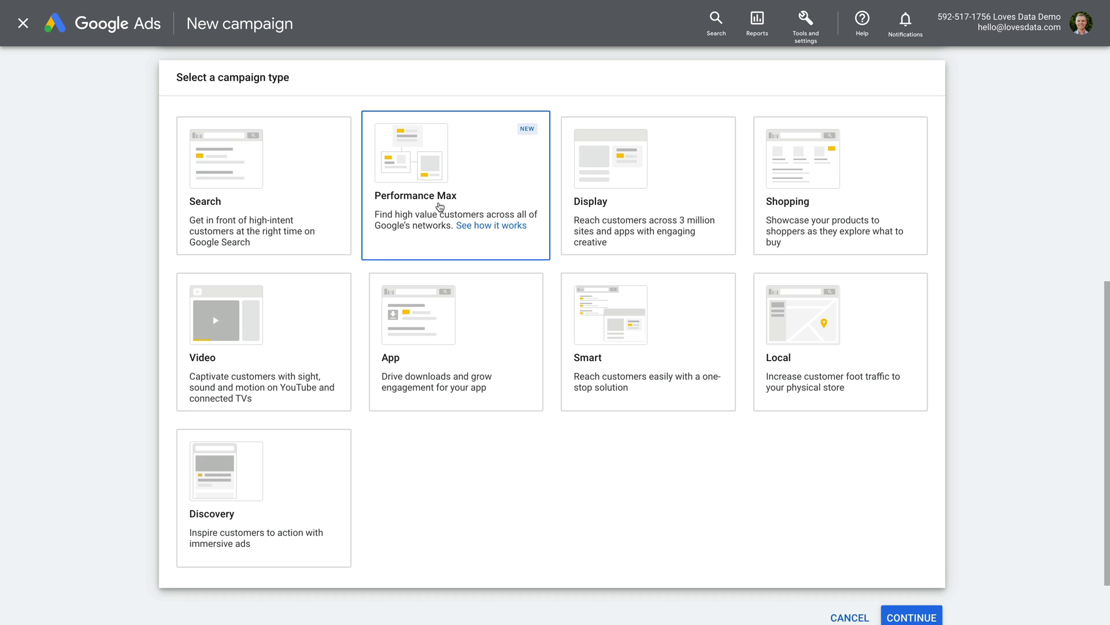
{"action": "left_click", "coordinate": [415, 207]}
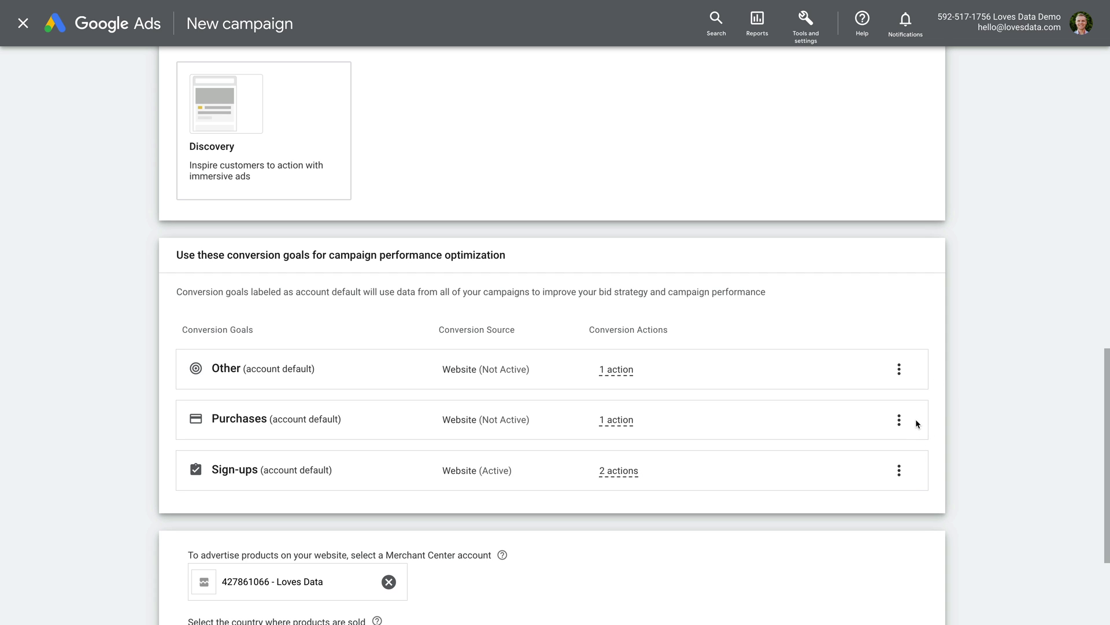
Remove the Other conversion goal from the campaign.
{"action": "left_click", "coordinate": [899, 371]}
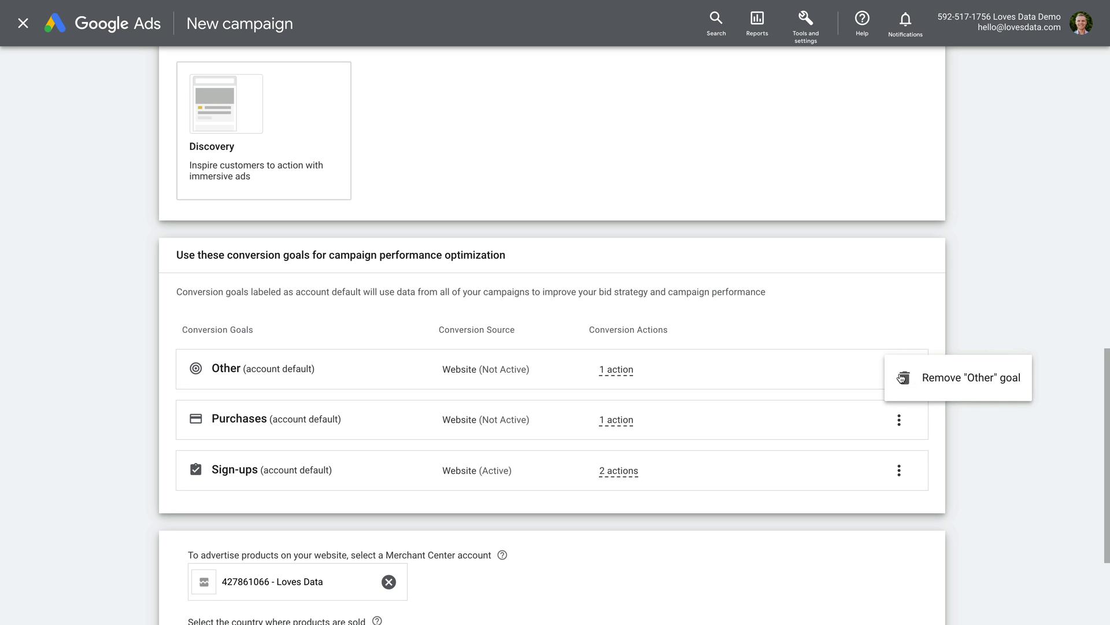
{"action": "left_click", "coordinate": [938, 380]}
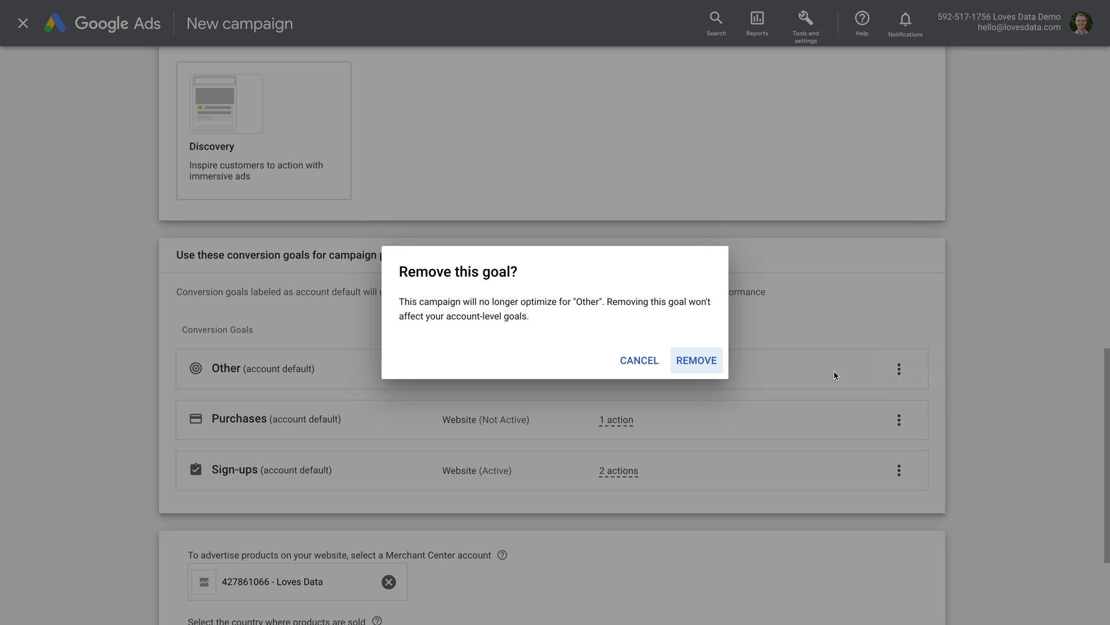
{"action": "left_click", "coordinate": [702, 366]}
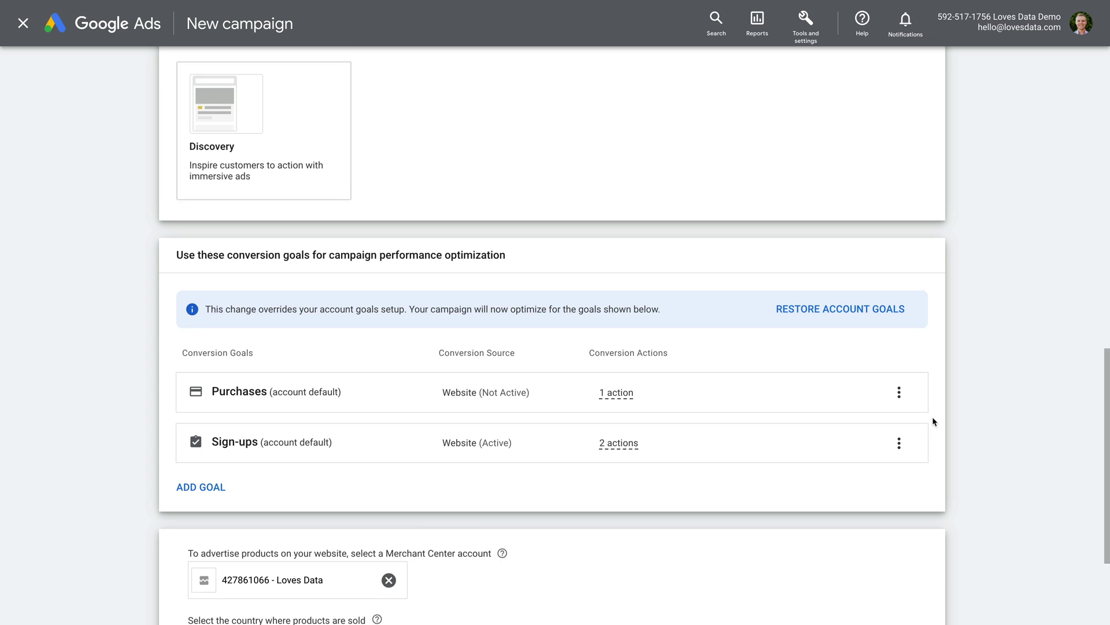
Clear the Merchant Center account and trim '-1' from the campaign name.
{"action": "scroll", "coordinate": [933, 421], "scroll_direction": "down", "scroll_amount": 3}
{"action": "left_click", "coordinate": [388, 434]}
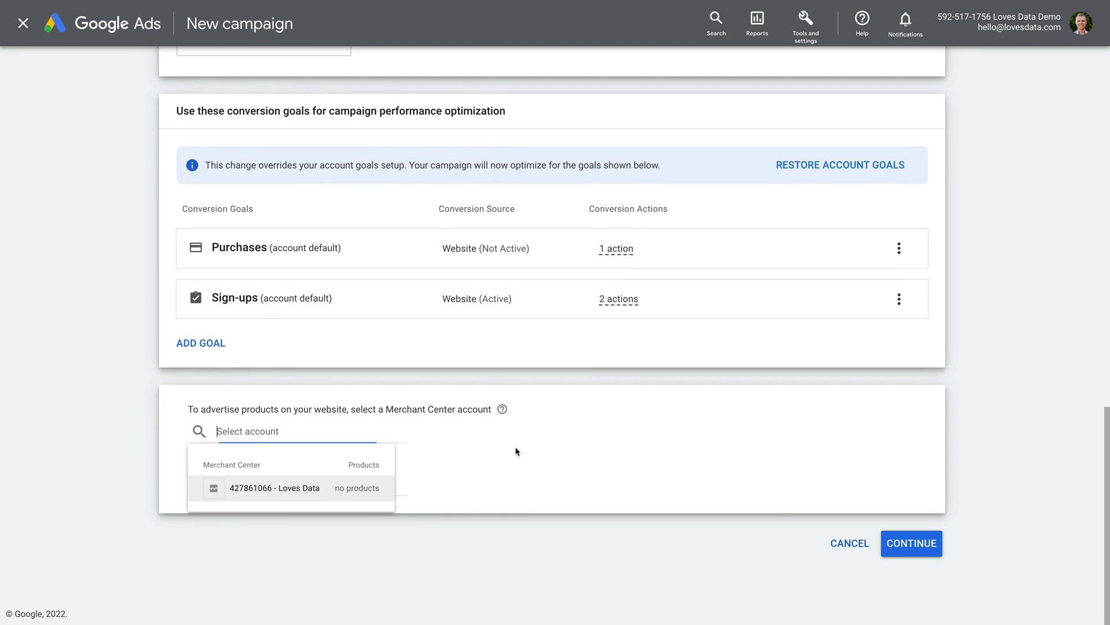
{"action": "left_click", "coordinate": [923, 544]}
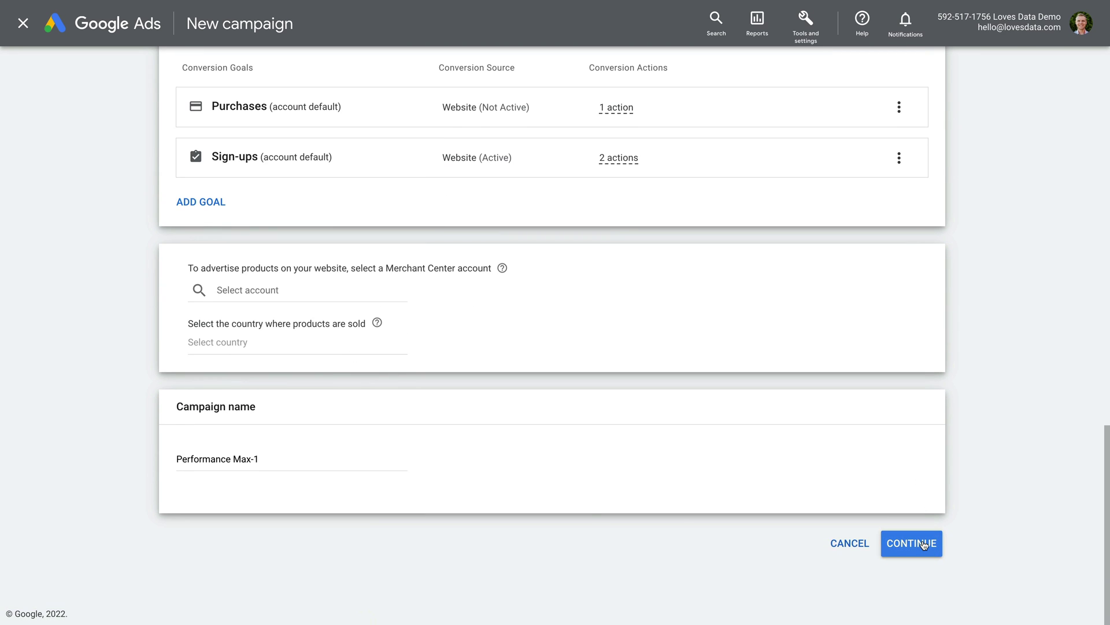
{"action": "left_click", "coordinate": [308, 459]}
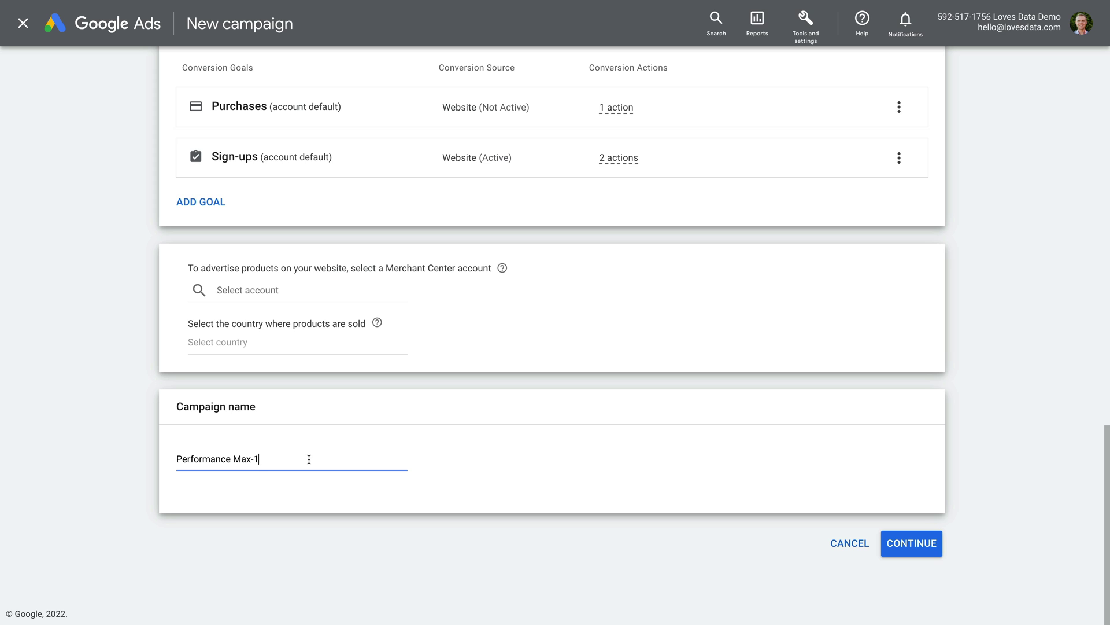
{"action": "key", "text": "BackSpace"}
{"action": "key", "text": "BackSpace"}
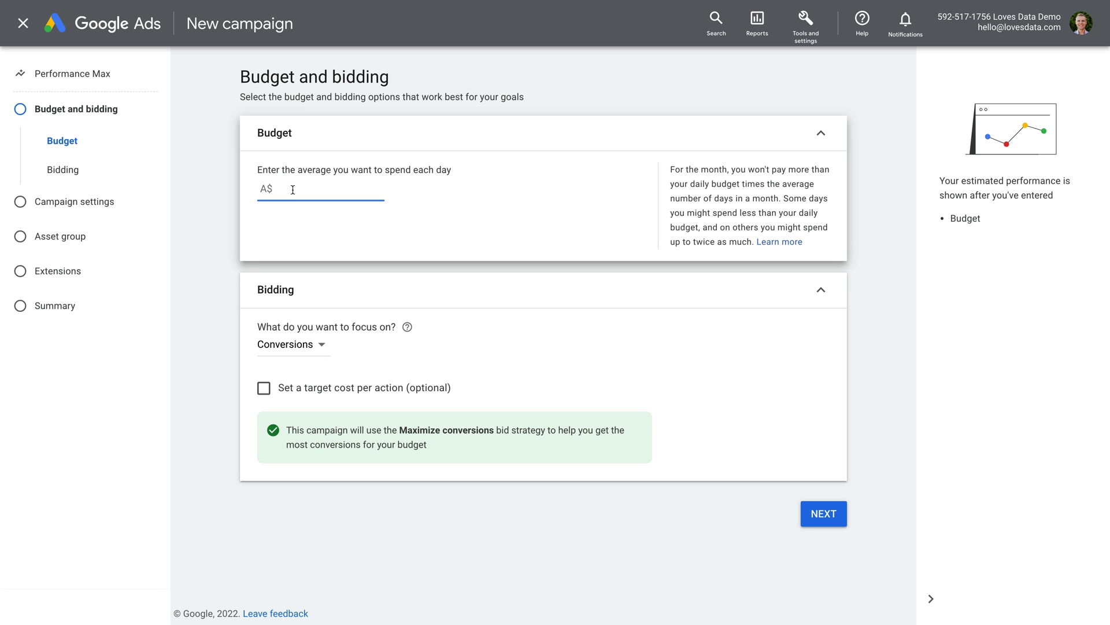
Enter an average daily budget of A$10.00.
{"action": "type", "text": "10.00"}
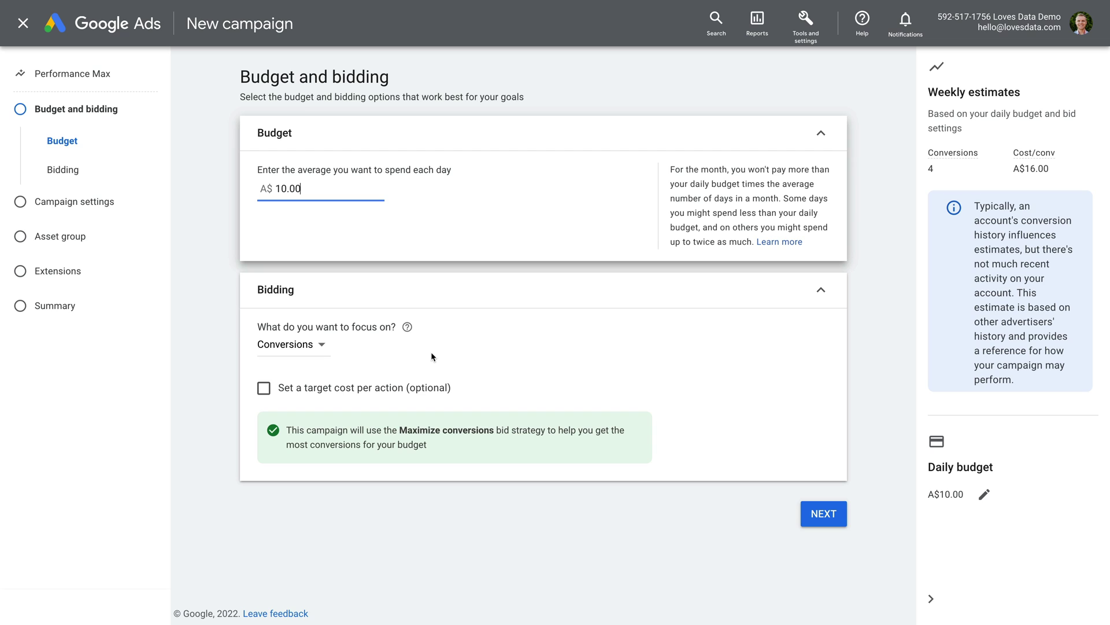
Keep Conversions as the bidding focus and set a A$15 target cost per action.
{"action": "left_click", "coordinate": [320, 346]}
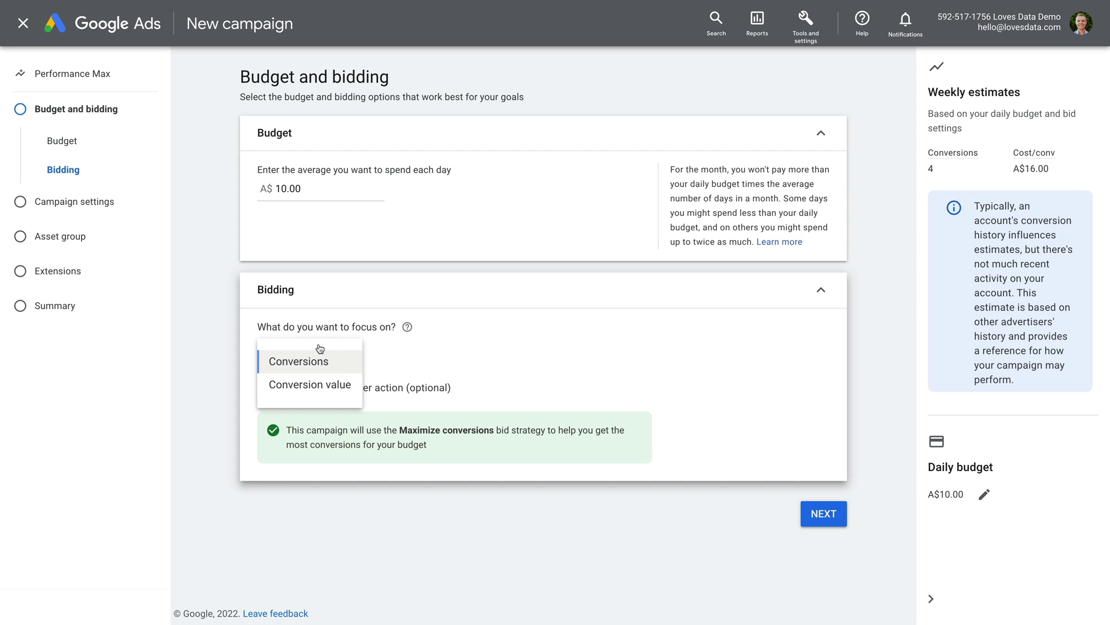
{"action": "mouse_move", "coordinate": [309, 384]}
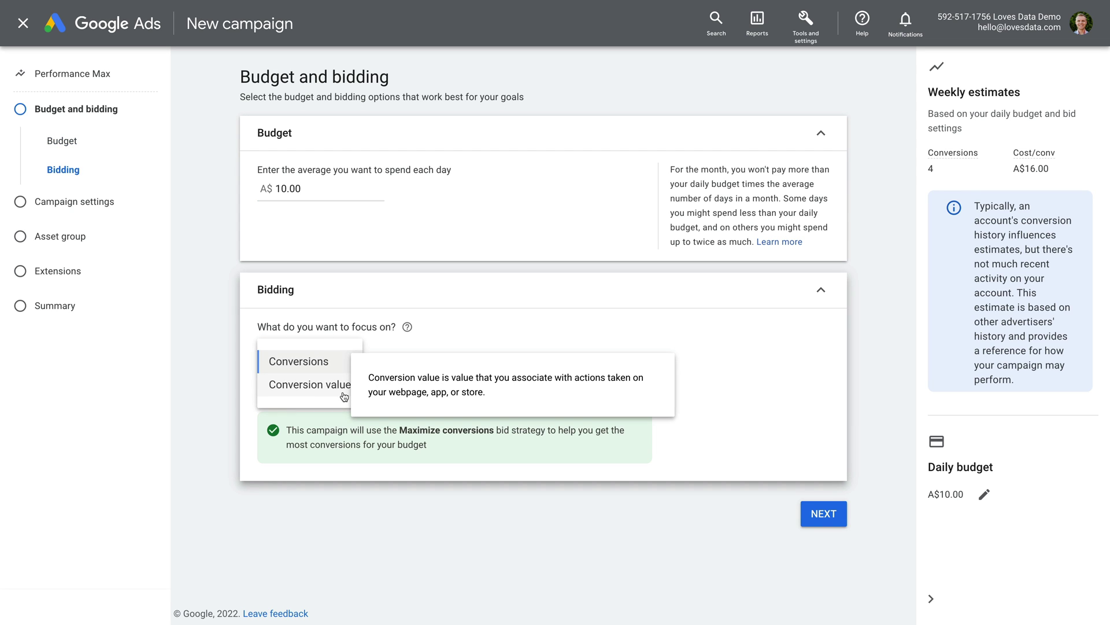
{"action": "left_click", "coordinate": [445, 343]}
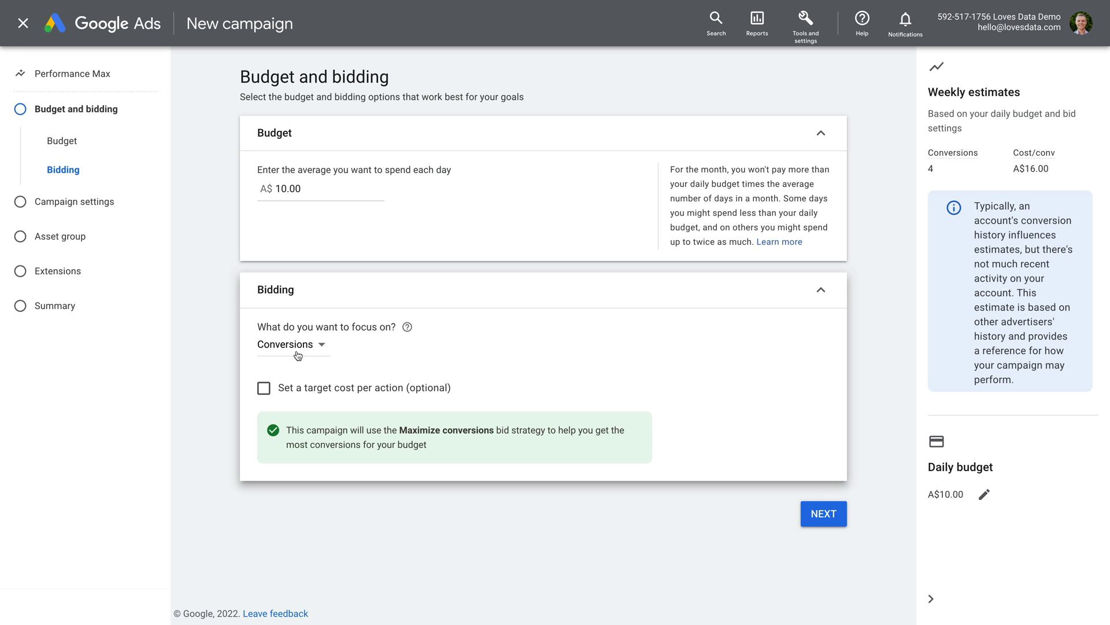
{"action": "left_click", "coordinate": [264, 394]}
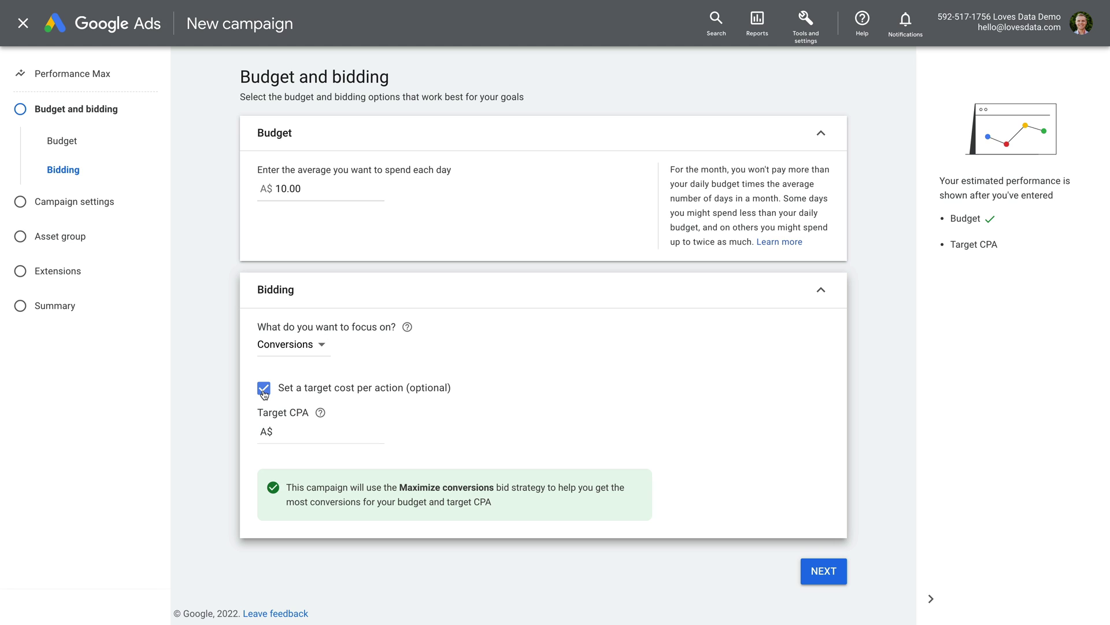
{"action": "left_click", "coordinate": [314, 433]}
{"action": "type", "text": "15"}
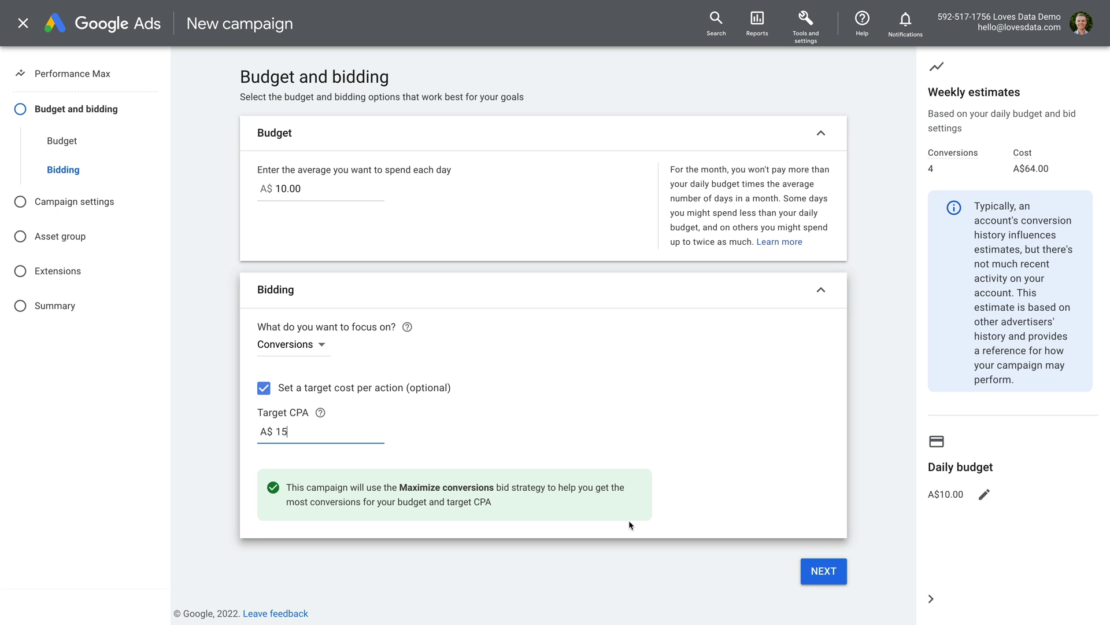
Continue to campaign settings and target only Sydney, New South Wales.
{"action": "left_click", "coordinate": [815, 573]}
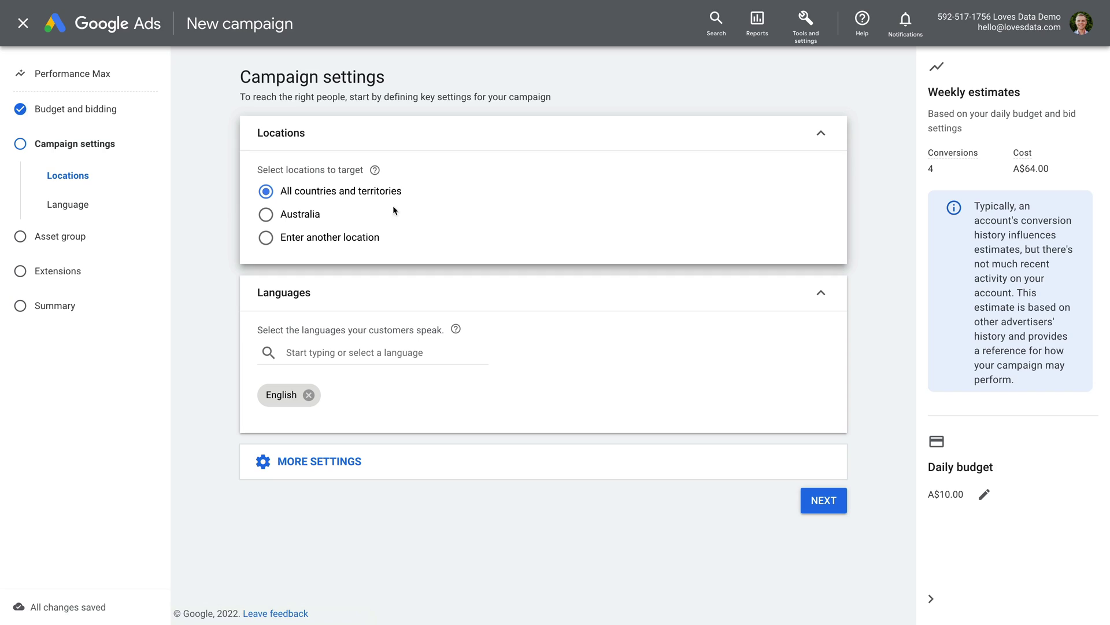
{"action": "left_click", "coordinate": [346, 238]}
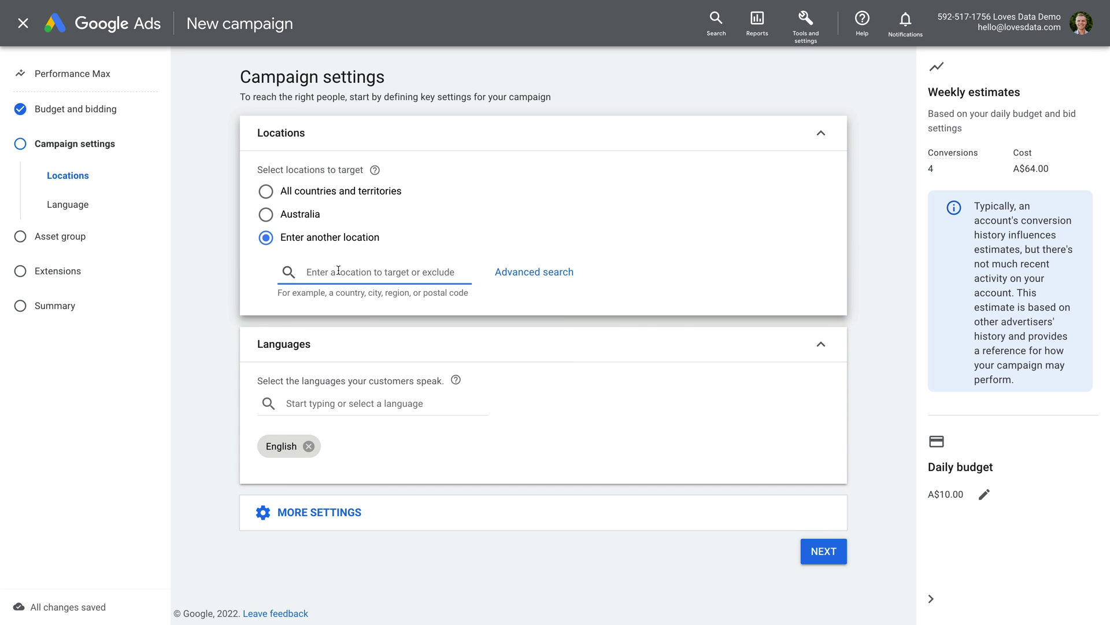
{"action": "type", "text": "Sydney"}
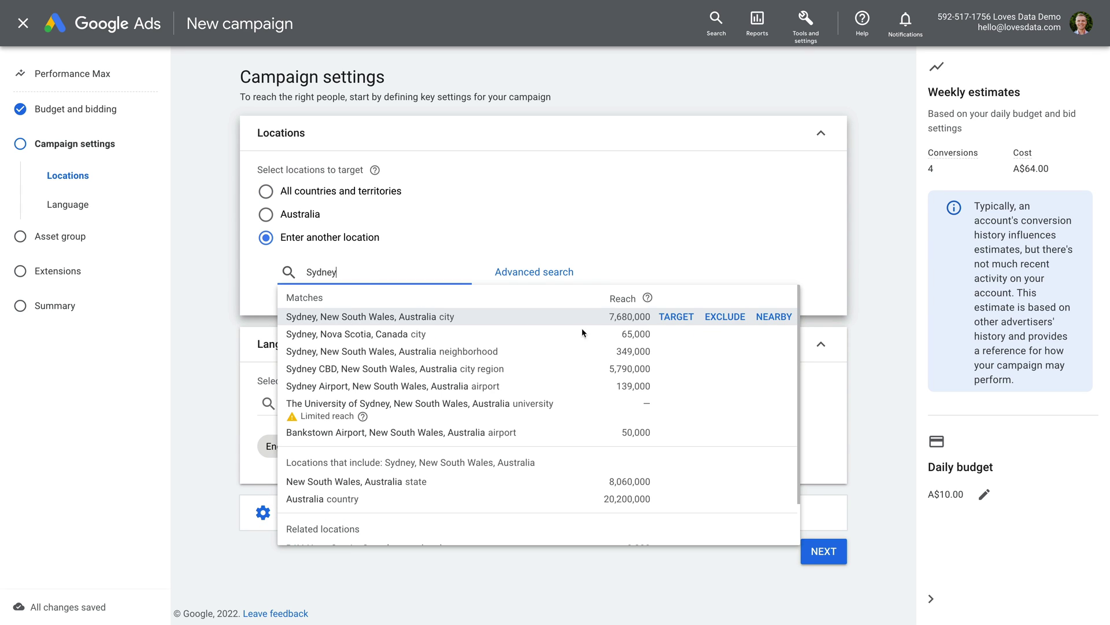
{"action": "left_click", "coordinate": [678, 316]}
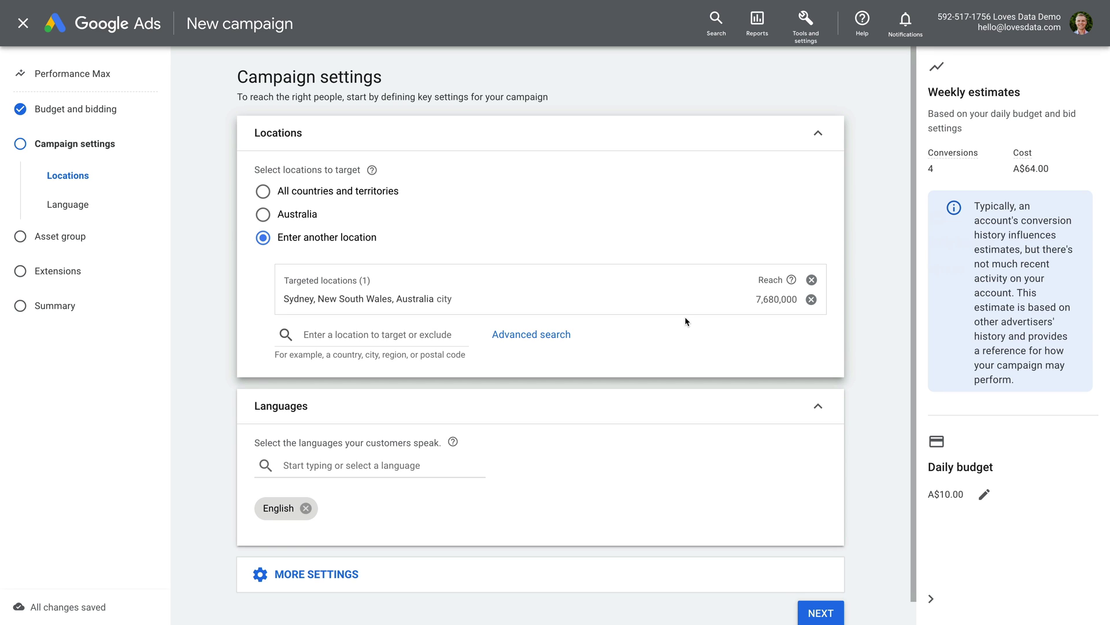
{"action": "scroll", "coordinate": [685, 318], "scroll_direction": "down", "scroll_amount": 1}
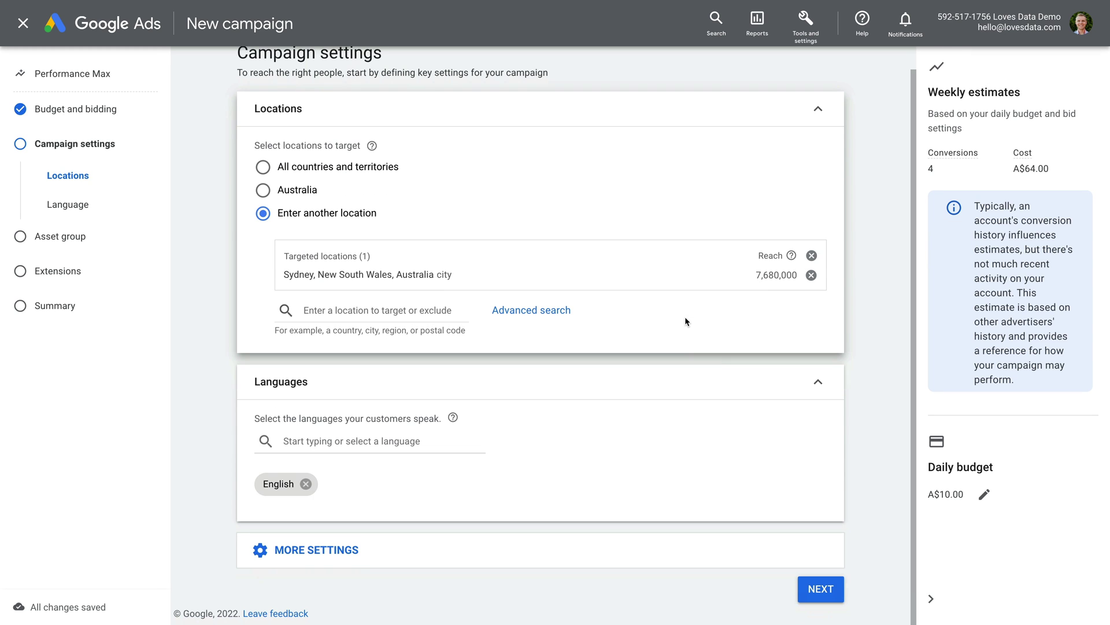
Rename the asset group to 'GA Glossary'.
{"action": "left_click", "coordinate": [811, 586]}
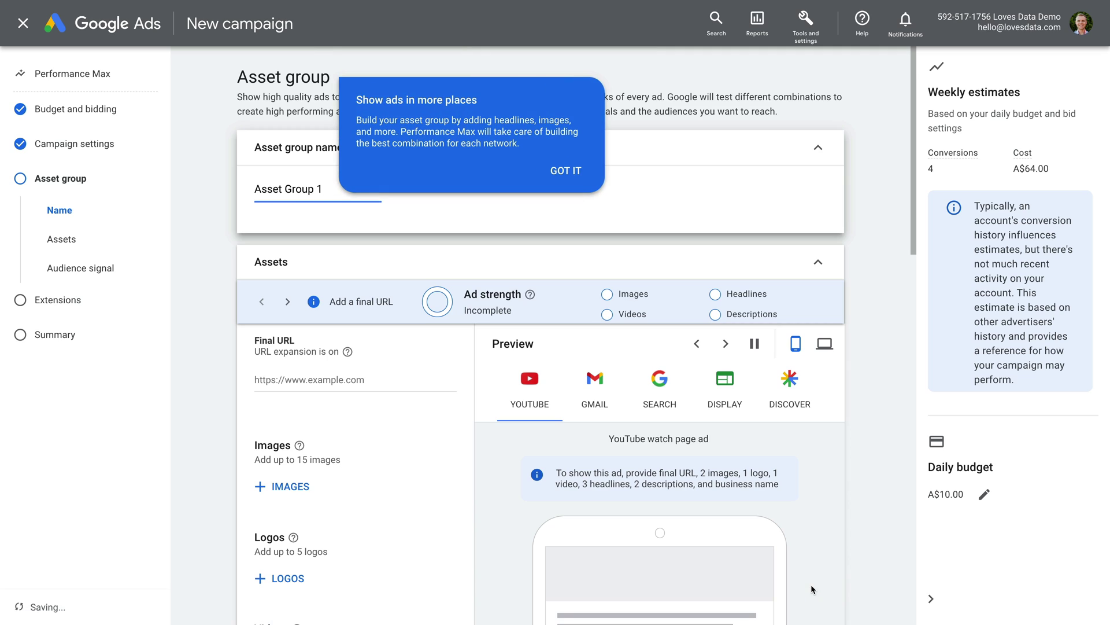
{"action": "left_click", "coordinate": [564, 171]}
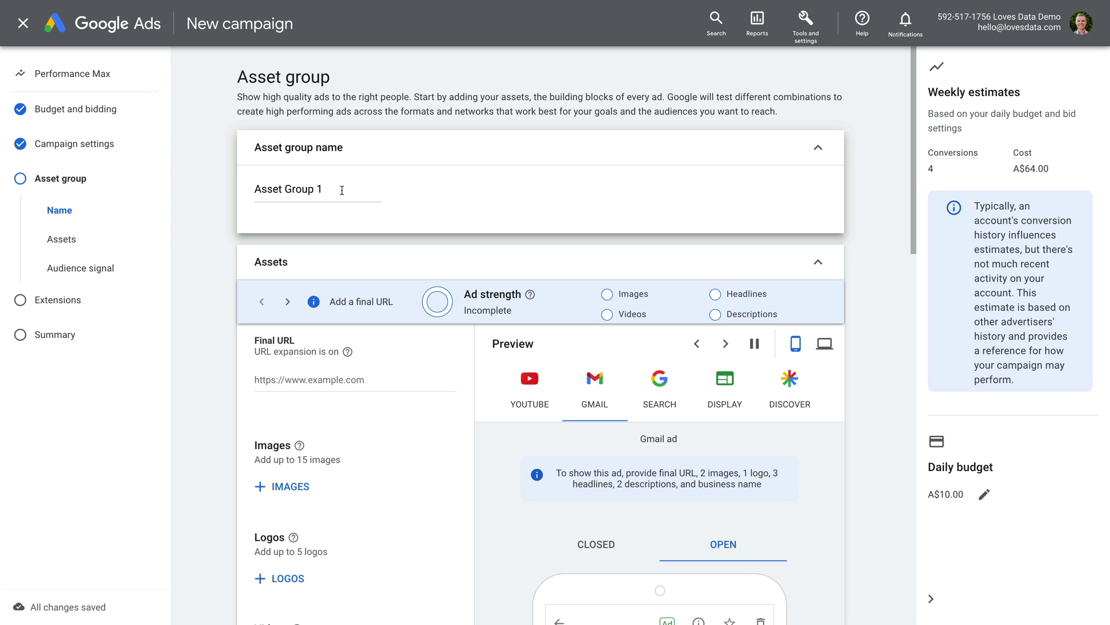
{"action": "left_click_drag", "start_coordinate": [342, 191], "coordinate": [270, 189]}
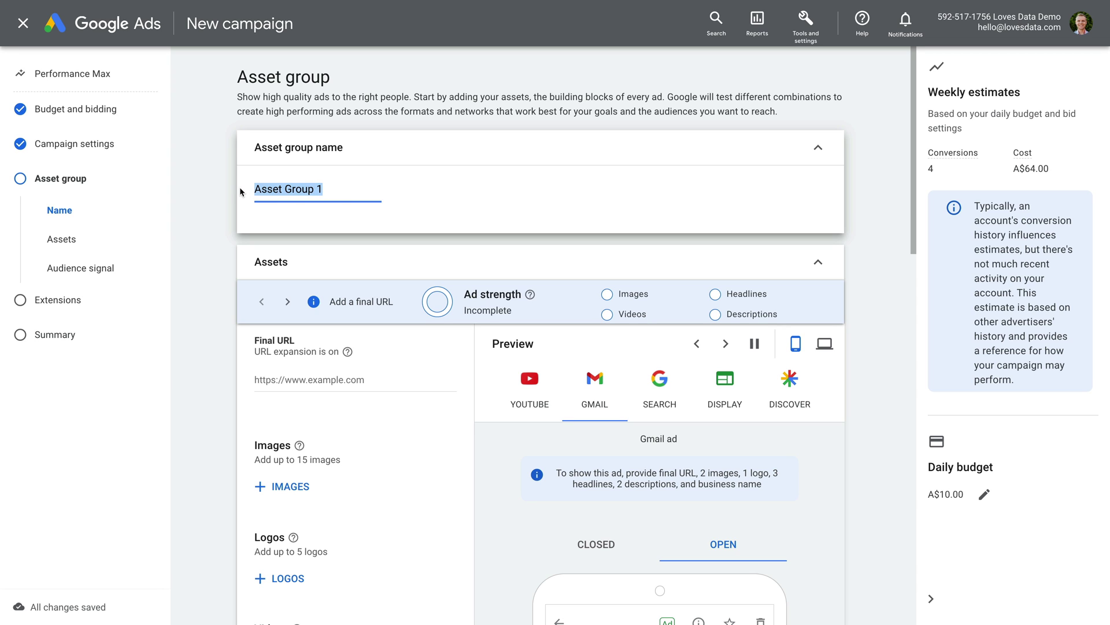
{"action": "type", "text": "GA Glossary"}
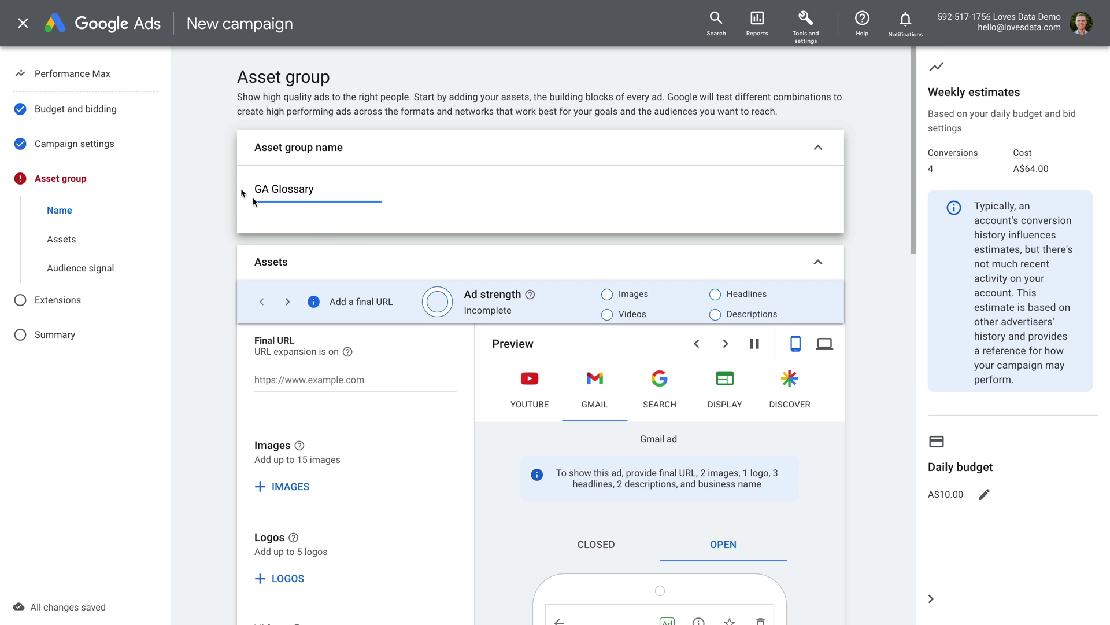
{"action": "left_click", "coordinate": [362, 255]}
{"action": "scroll", "coordinate": [364, 254], "scroll_direction": "down", "scroll_amount": 1}
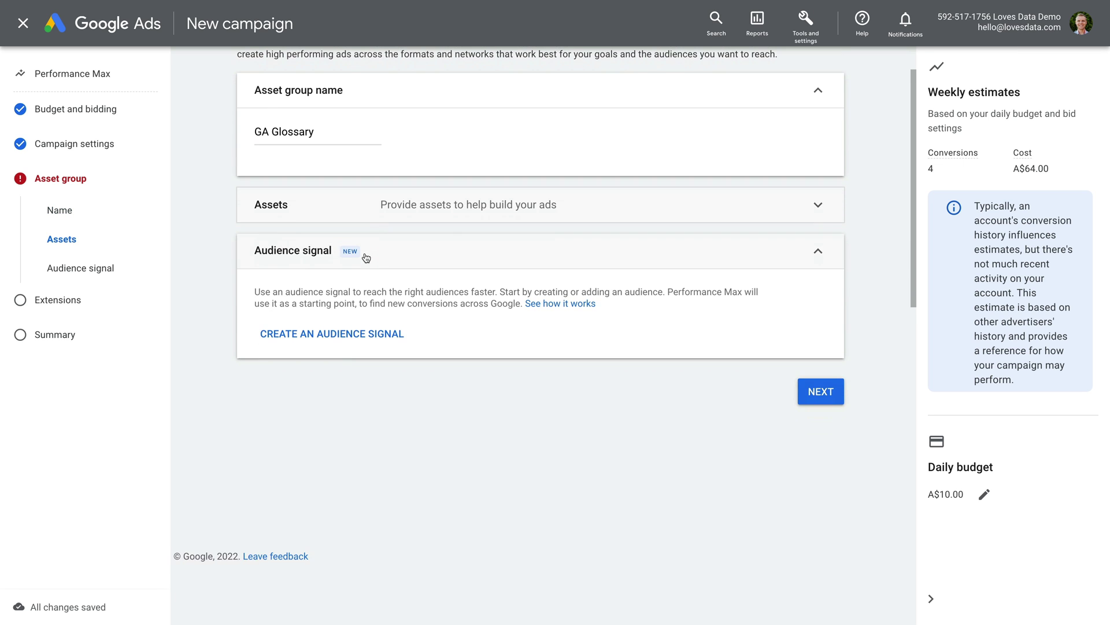
{"action": "left_click", "coordinate": [375, 205]}
{"action": "scroll", "coordinate": [347, 231], "scroll_direction": "down", "scroll_amount": 1}
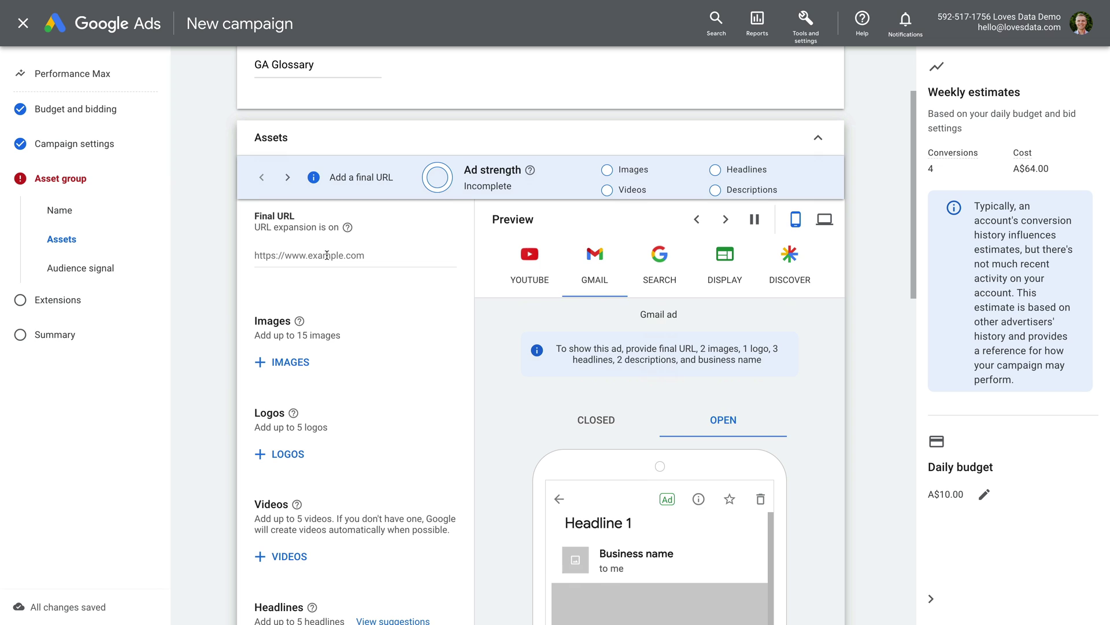
{"action": "left_click", "coordinate": [326, 255]}
{"action": "type", "text": "https://www.lov"}
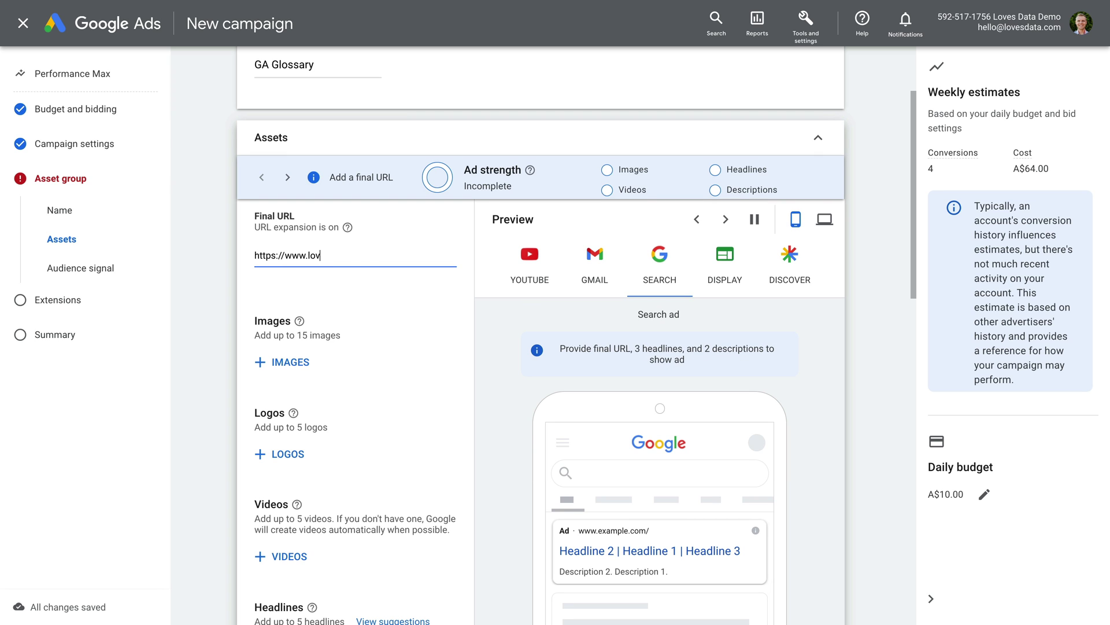
{"action": "type", "text": "esdata.com/blog/gogle-"}
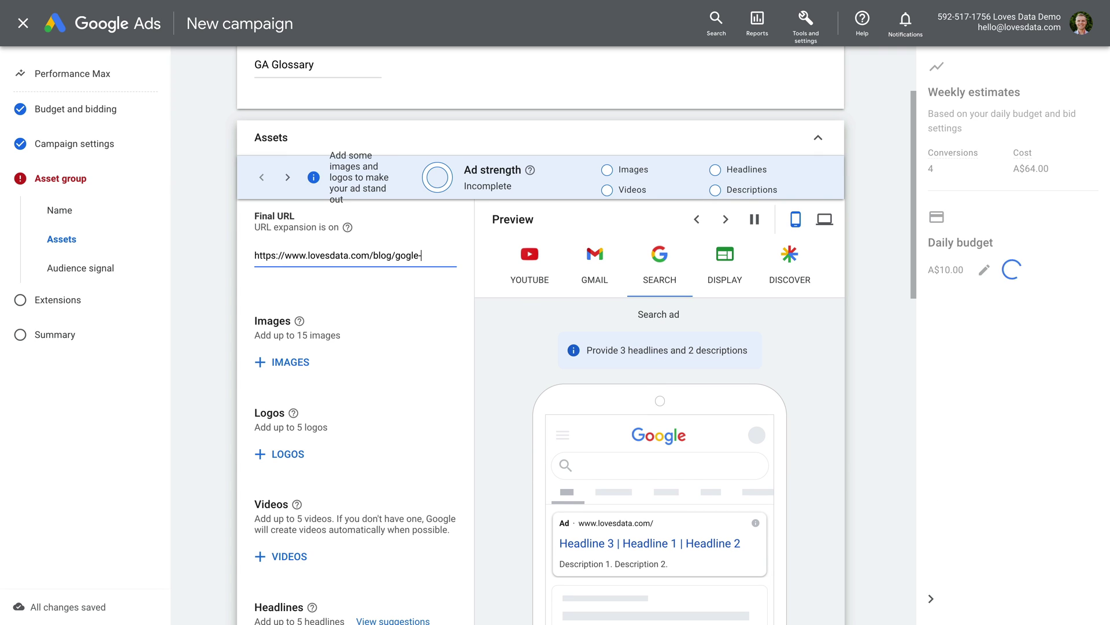
{"action": "key", "text": "BackSpace"}
{"action": "key", "text": "BackSpace"}
{"action": "key", "text": "BackSpace"}
{"action": "type", "text": "ogle-analytics-"}
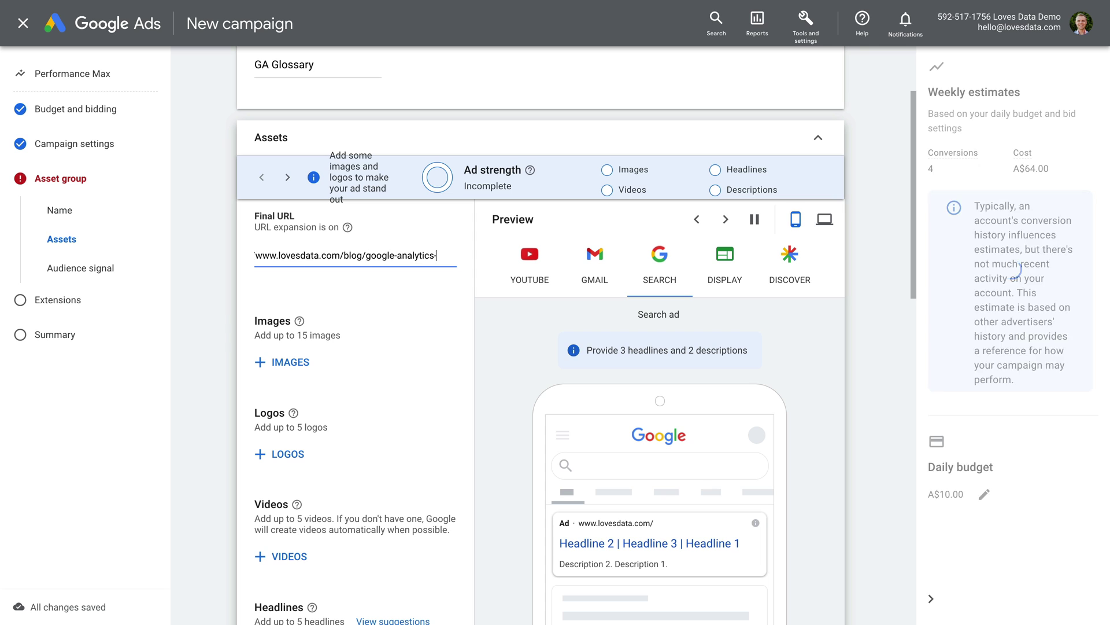
{"action": "type", "text": "glossary"}
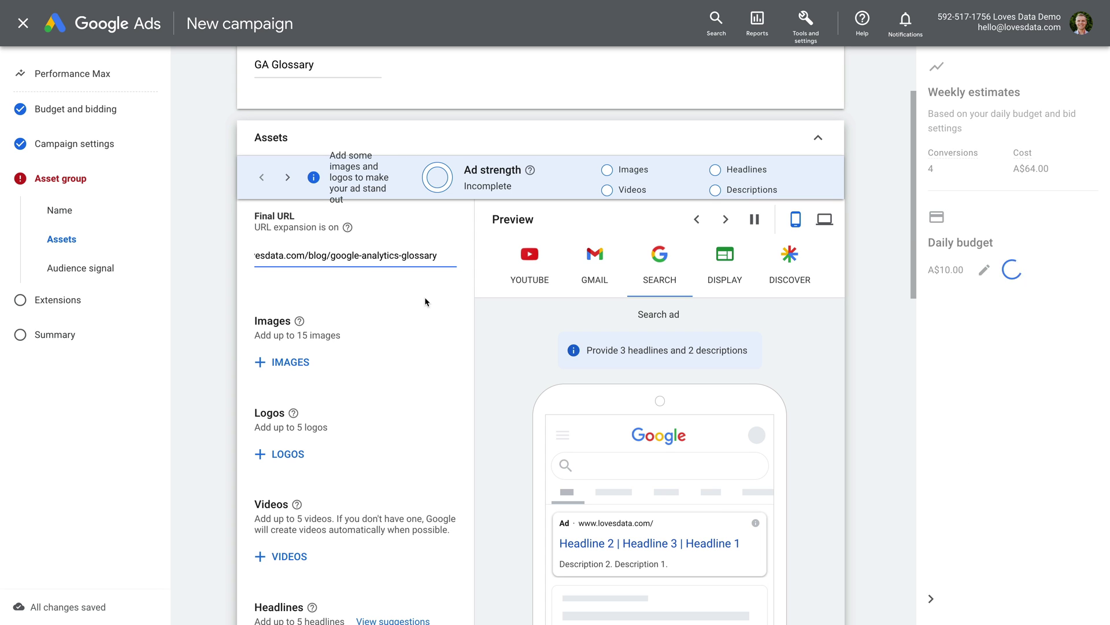
{"action": "left_click", "coordinate": [454, 294]}
{"action": "scroll", "coordinate": [455, 294], "scroll_direction": "down", "scroll_amount": 1}
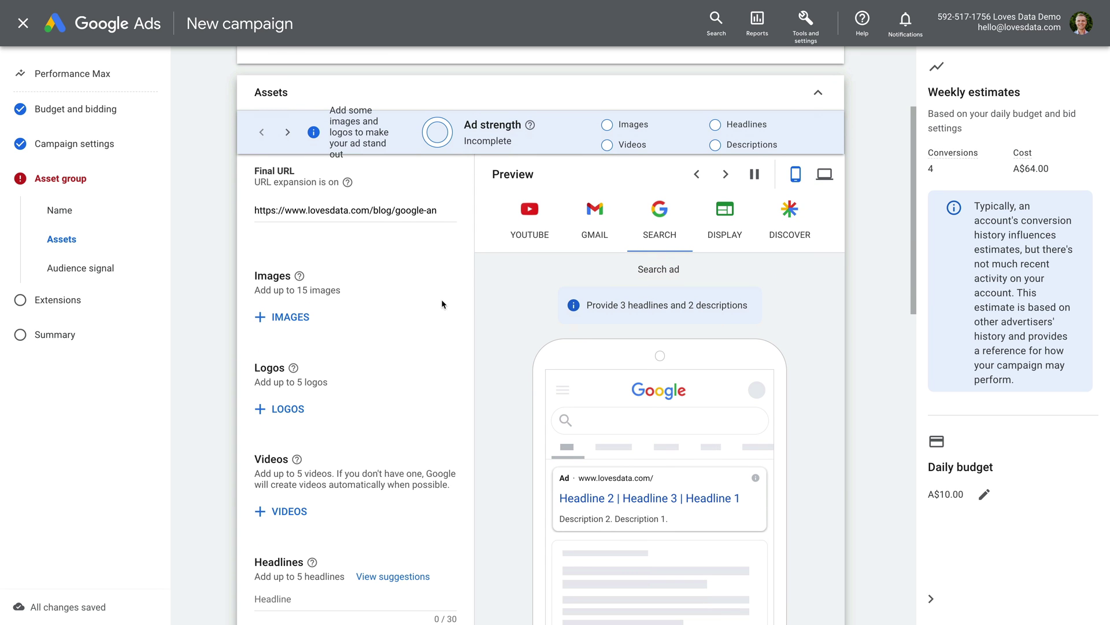
Add the A-to-Z glossary image with landscape, square and 4:5 portrait crops.
{"action": "left_click", "coordinate": [291, 323]}
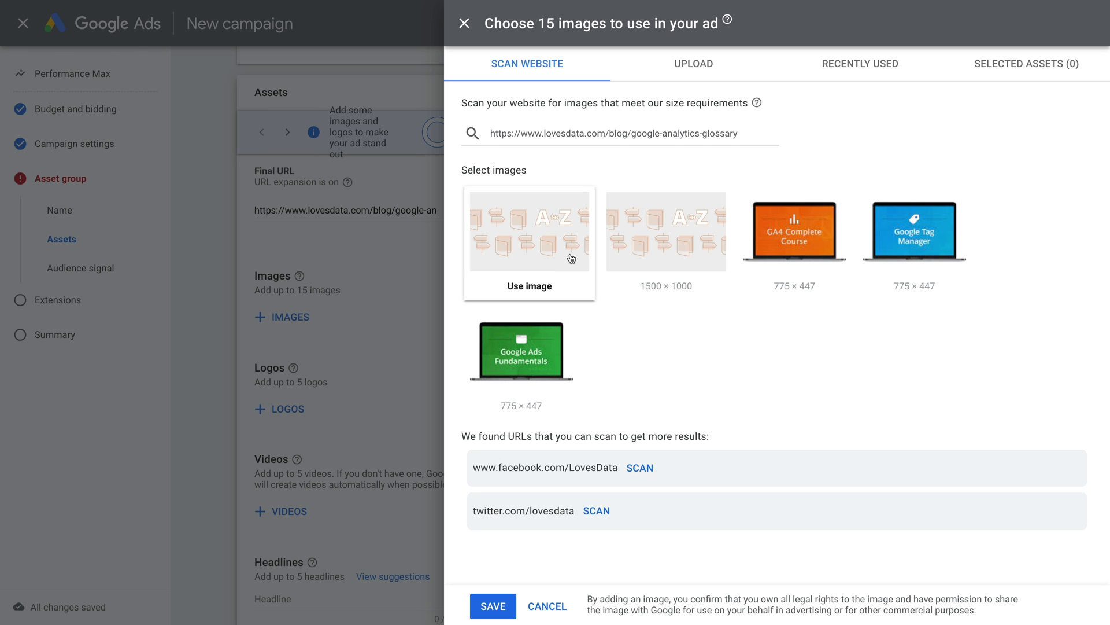
{"action": "left_click", "coordinate": [557, 270]}
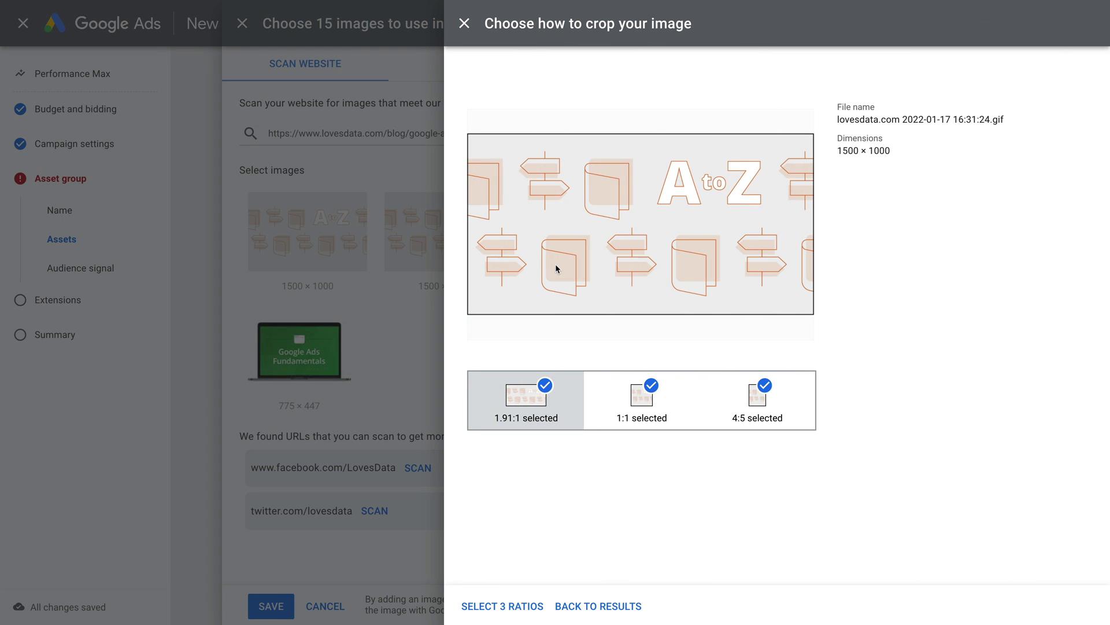
{"action": "left_click", "coordinate": [623, 387]}
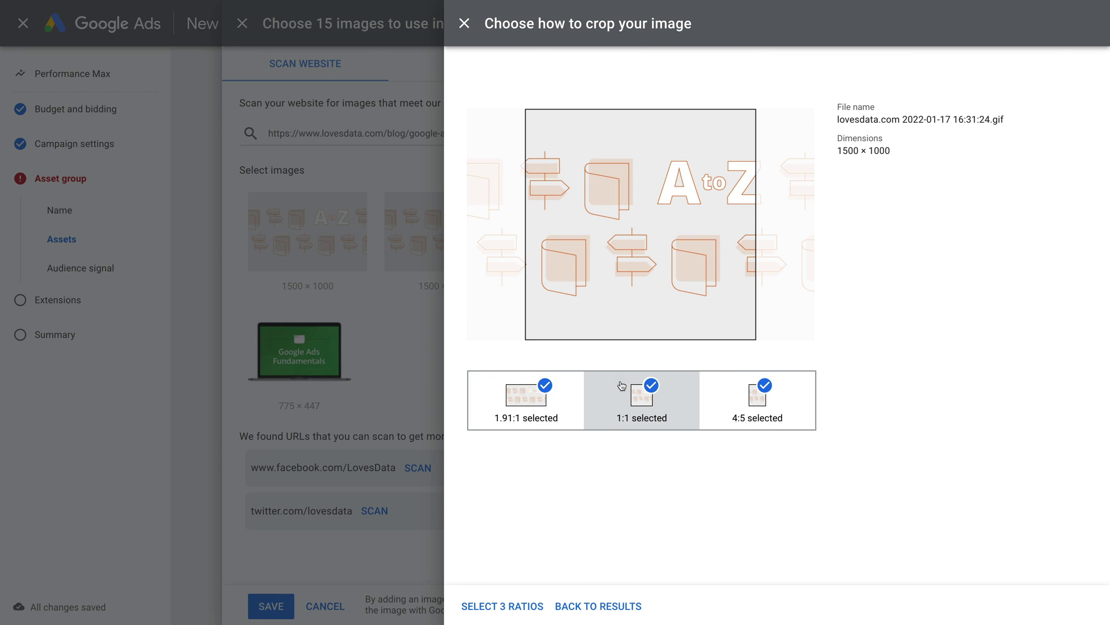
{"action": "left_click_drag", "start_coordinate": [634, 300], "coordinate": [741, 286]}
{"action": "left_click", "coordinate": [738, 379]}
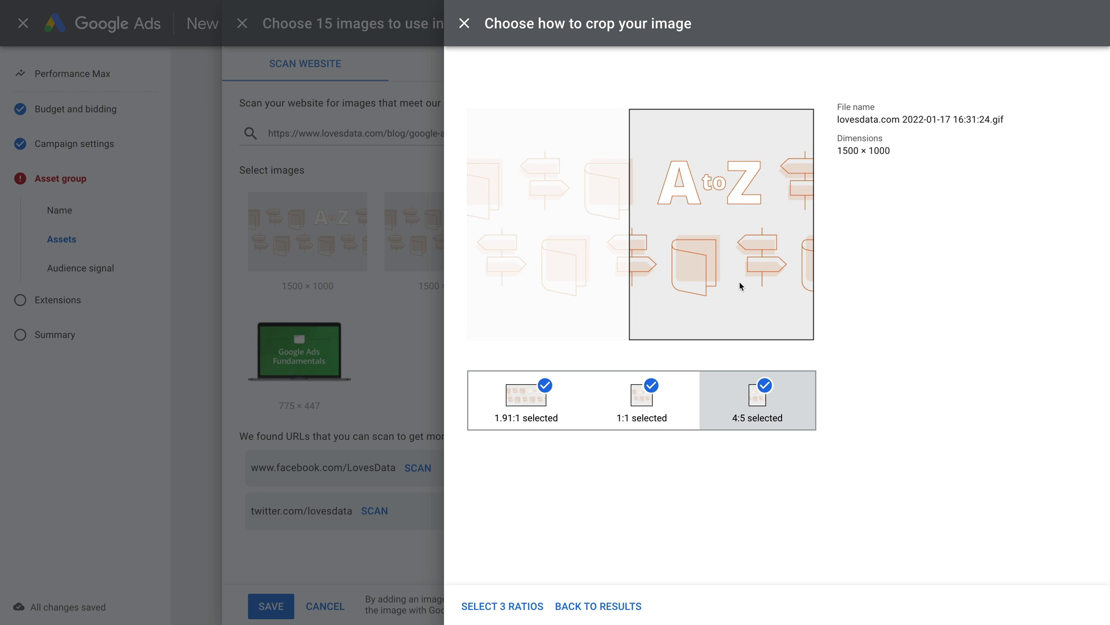
{"action": "left_click", "coordinate": [497, 604]}
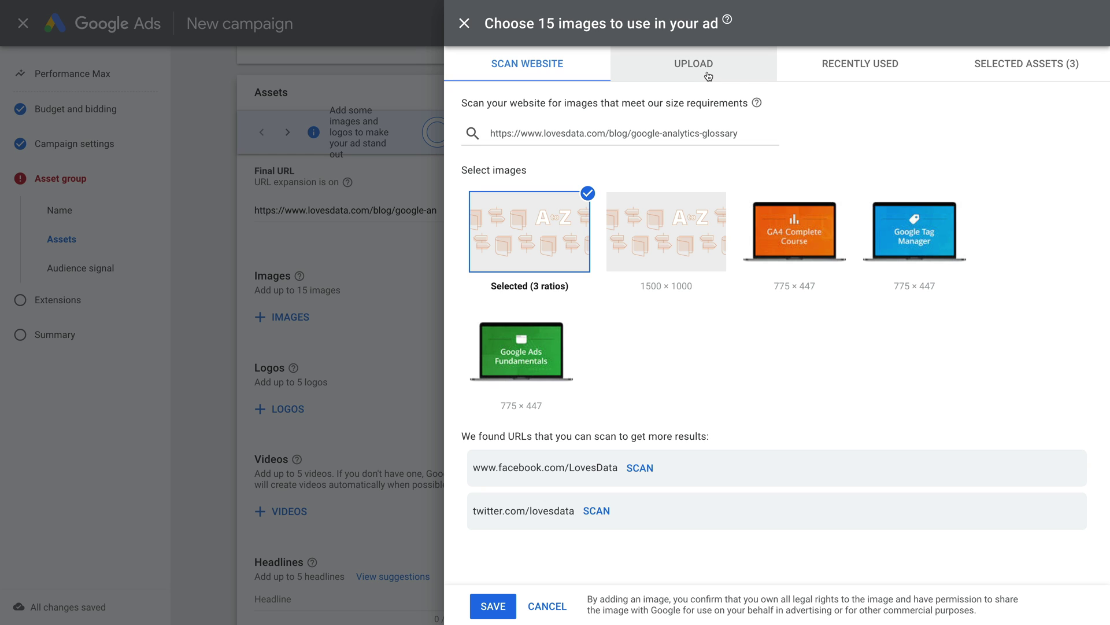
Add the recently used signpost image of the presenter in all three crops.
{"action": "left_click", "coordinate": [856, 81]}
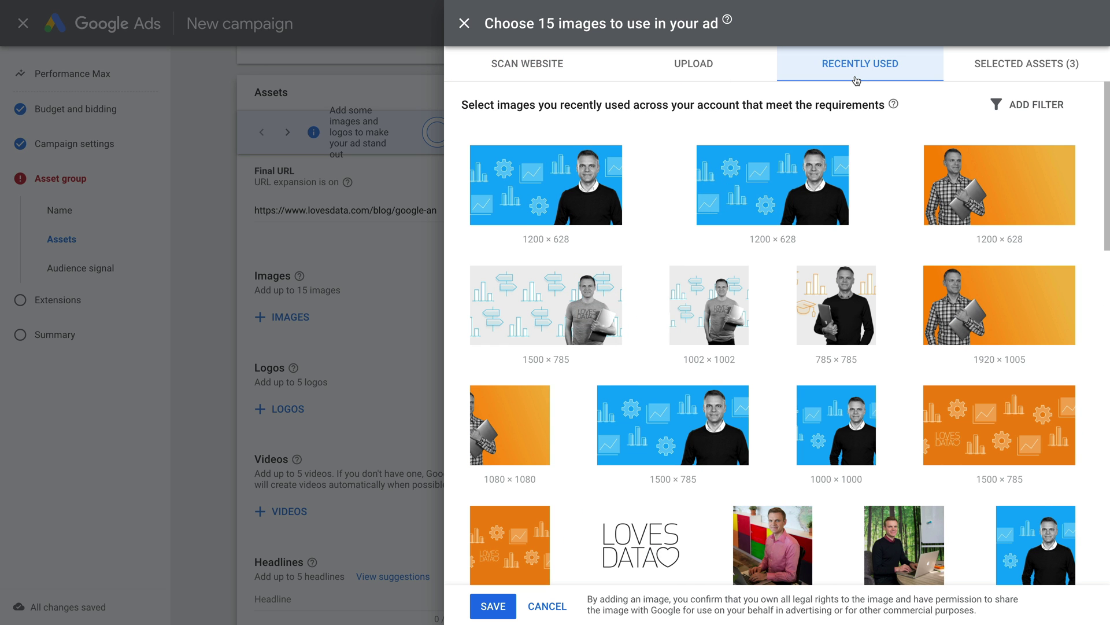
{"action": "left_click", "coordinate": [546, 304]}
{"action": "left_click", "coordinate": [543, 358]}
{"action": "left_click", "coordinate": [641, 399]}
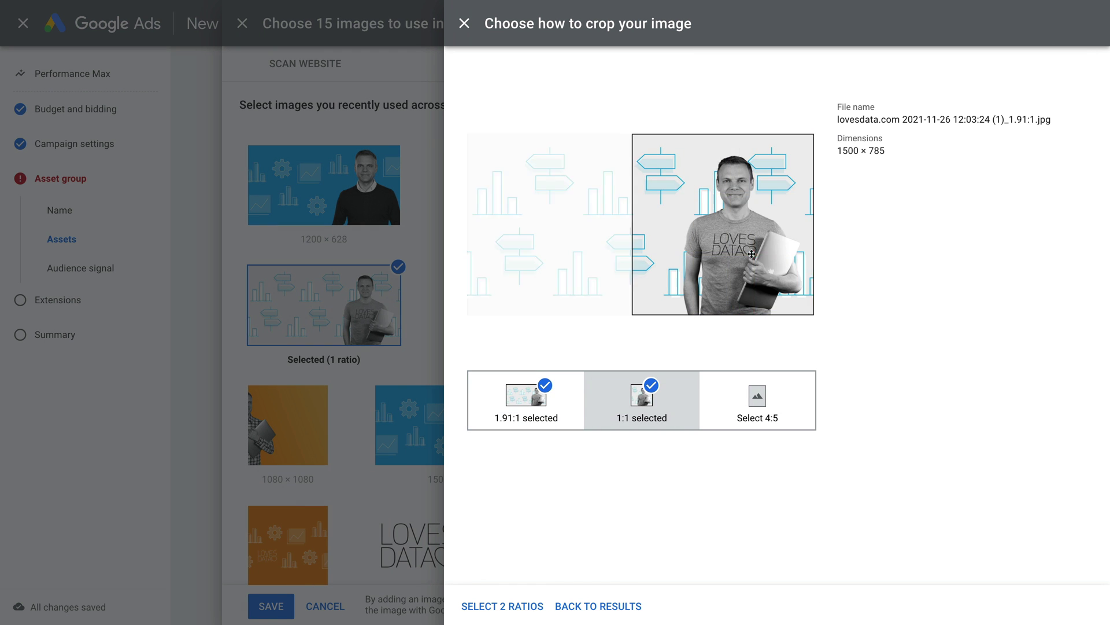
{"action": "left_click", "coordinate": [758, 399]}
{"action": "left_click", "coordinate": [502, 605]}
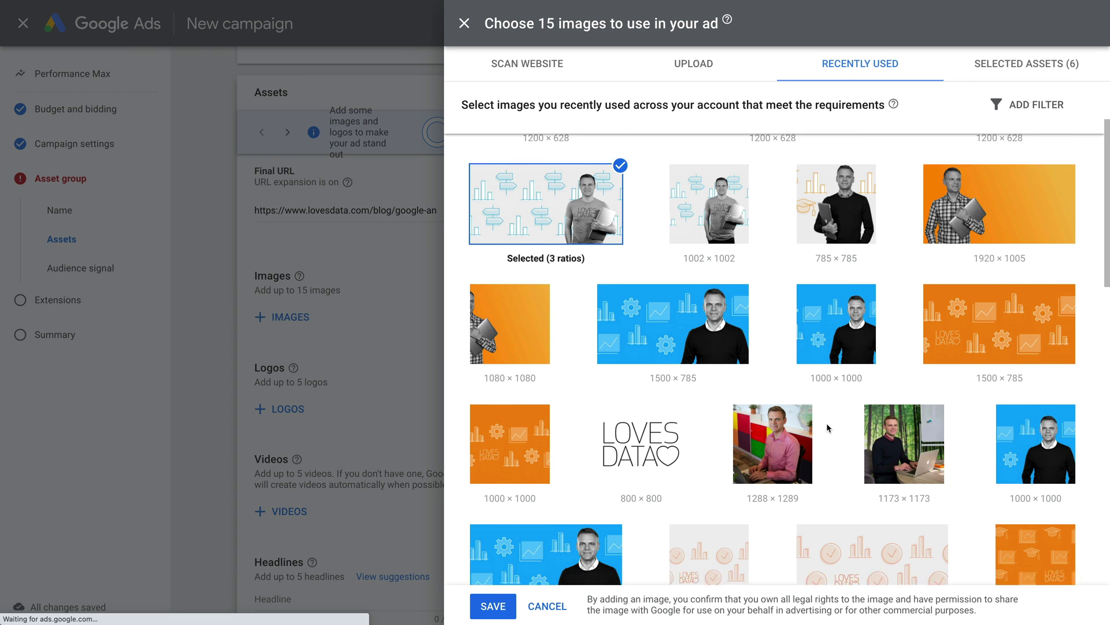
Add the orange Loves Data pattern image with square and portrait crops.
{"action": "left_click", "coordinate": [954, 341]}
{"action": "left_click", "coordinate": [645, 385]}
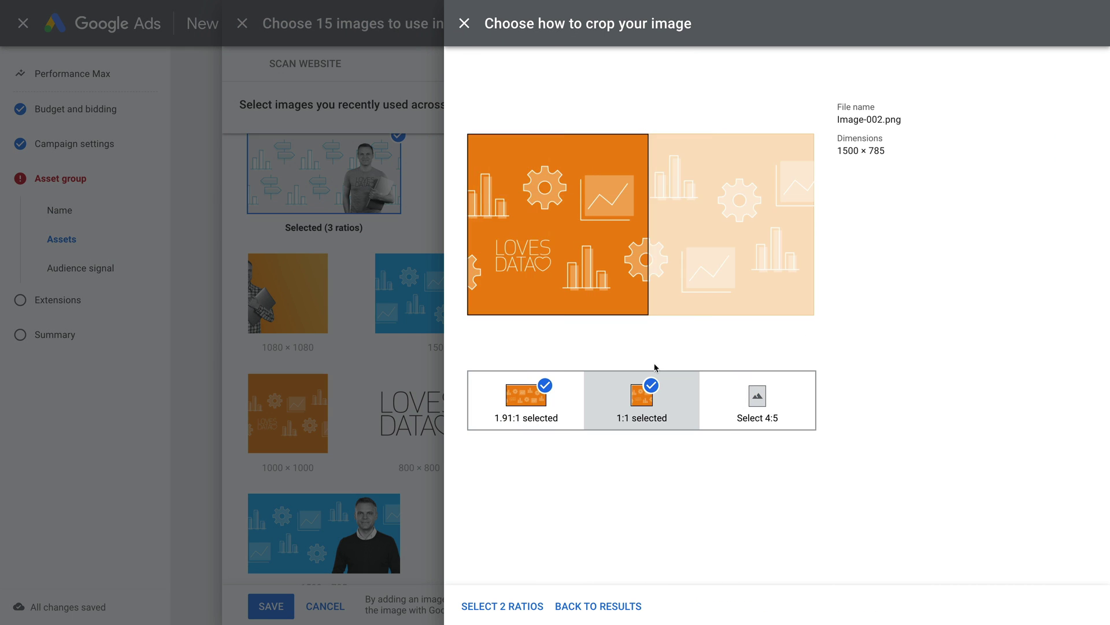
{"action": "left_click", "coordinate": [757, 399]}
{"action": "left_click", "coordinate": [492, 605]}
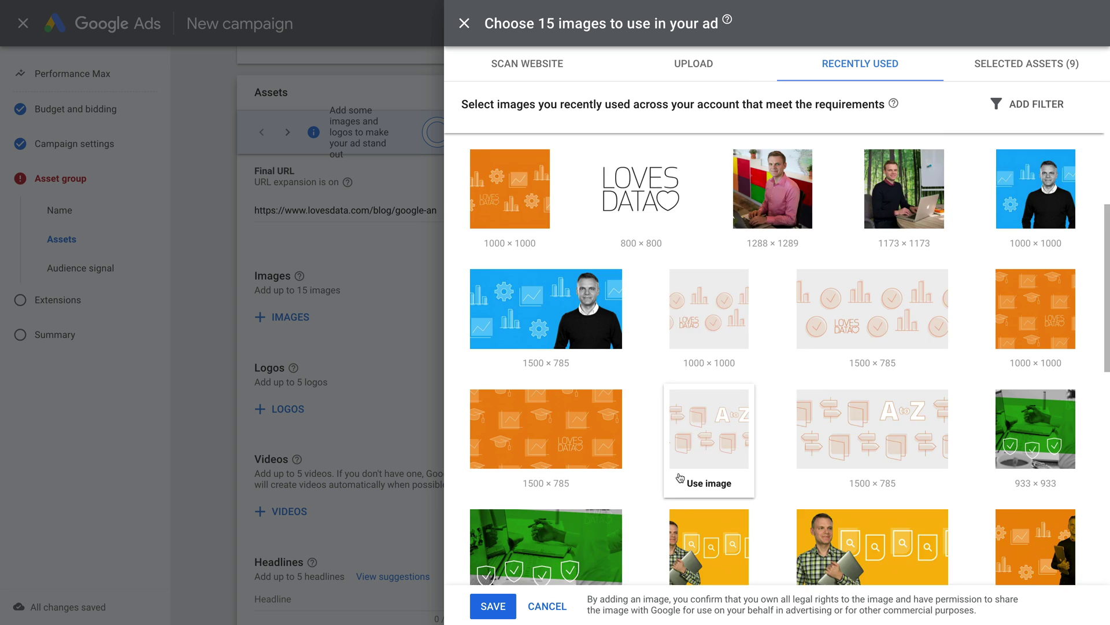
{"action": "scroll", "coordinate": [683, 480], "scroll_direction": "down", "scroll_amount": 2}
{"action": "scroll", "coordinate": [701, 405], "scroll_direction": "down", "scroll_amount": 1}
{"action": "scroll", "coordinate": [750, 356], "scroll_direction": "down", "scroll_amount": 2}
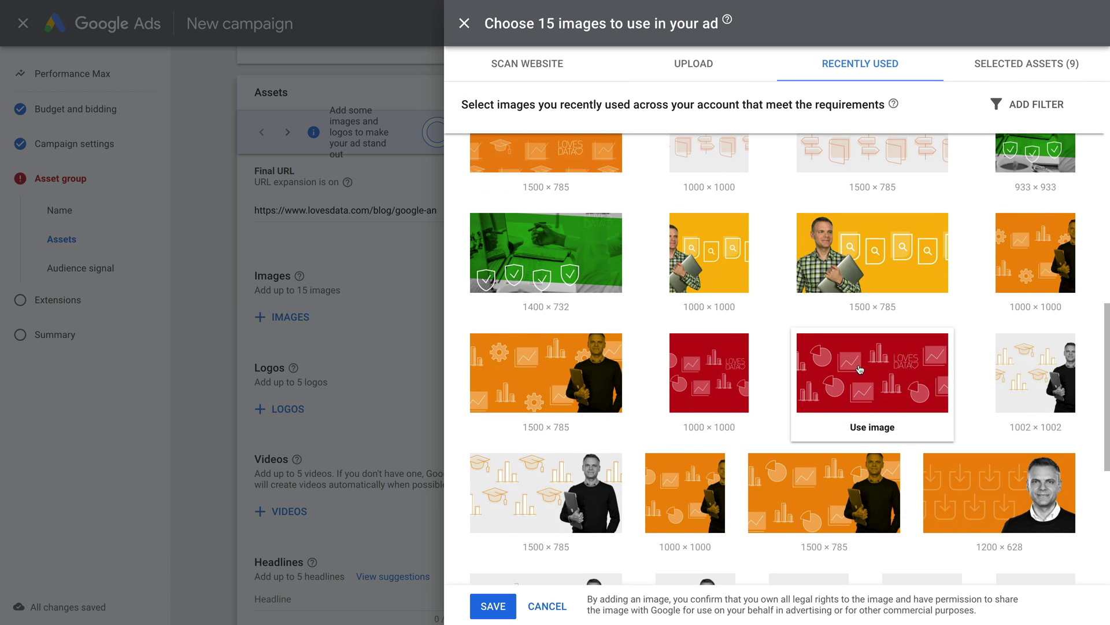
Add the red Loves Data chart image in three crops and save the images.
{"action": "left_click", "coordinate": [860, 369]}
{"action": "left_click", "coordinate": [645, 408]}
{"action": "left_click", "coordinate": [752, 407]}
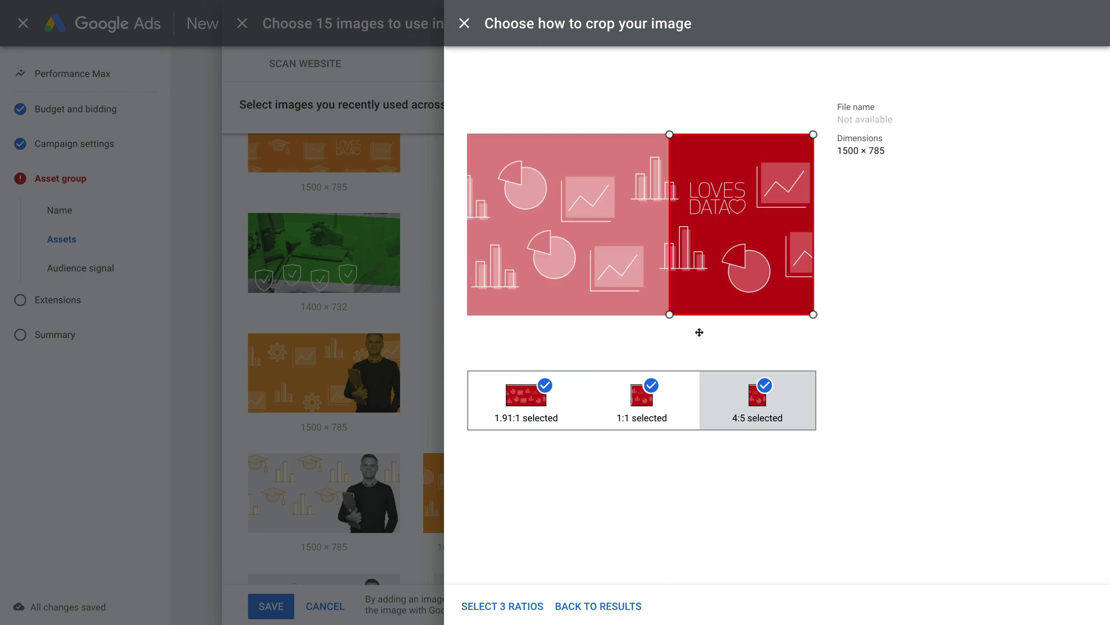
{"action": "left_click", "coordinate": [509, 606]}
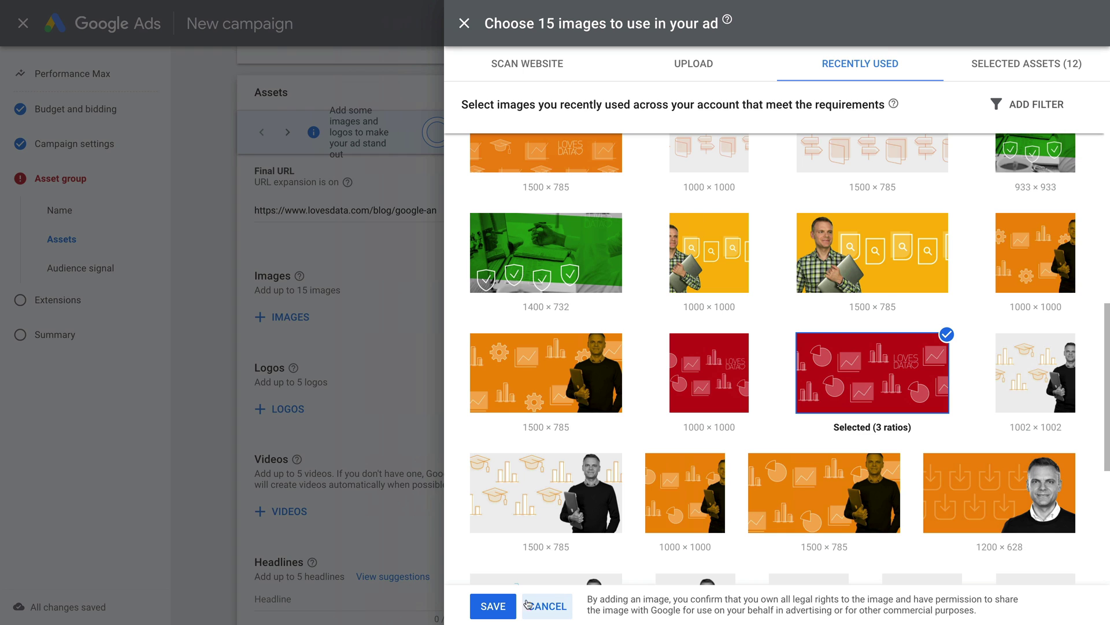
{"action": "left_click", "coordinate": [493, 606]}
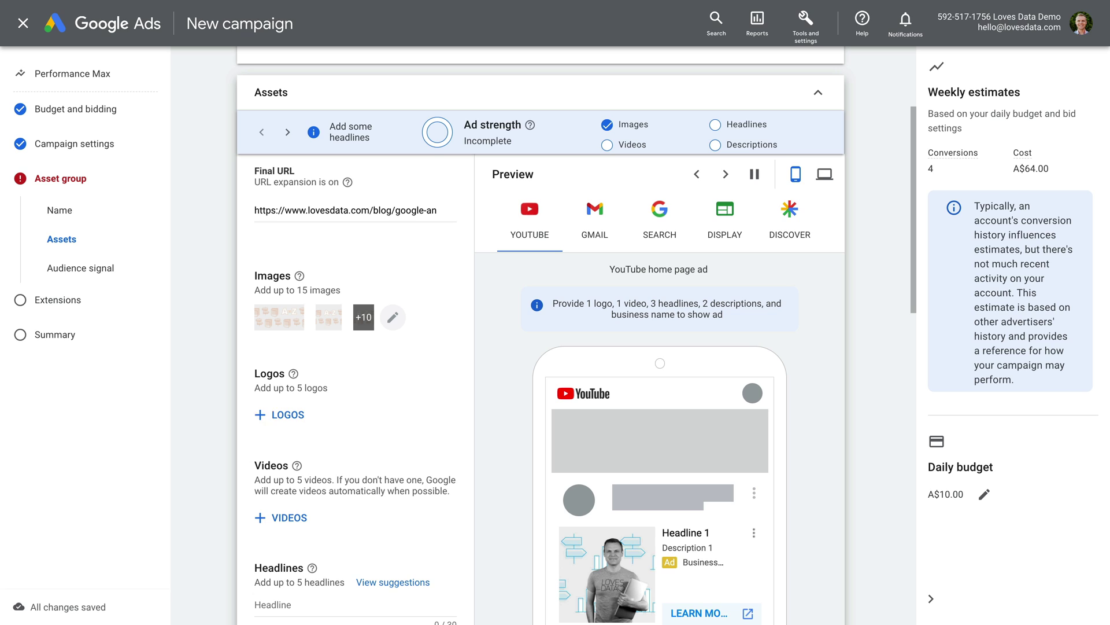
Use the recently used LOVES DATA wordmark as the asset group's logo.
{"action": "left_click", "coordinate": [289, 415]}
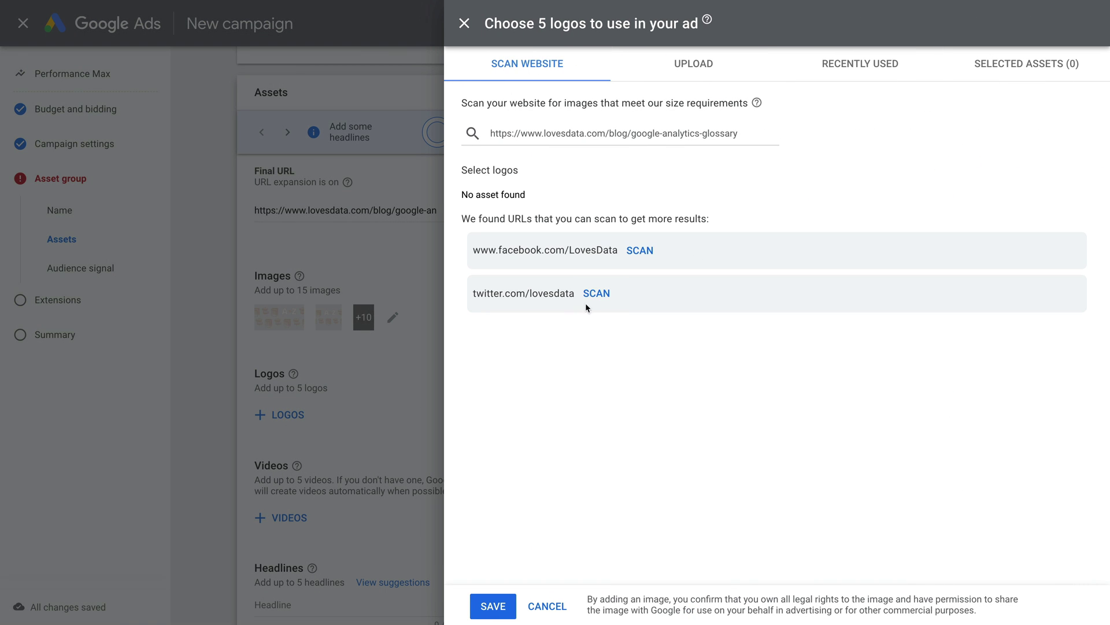
{"action": "left_click", "coordinate": [856, 69]}
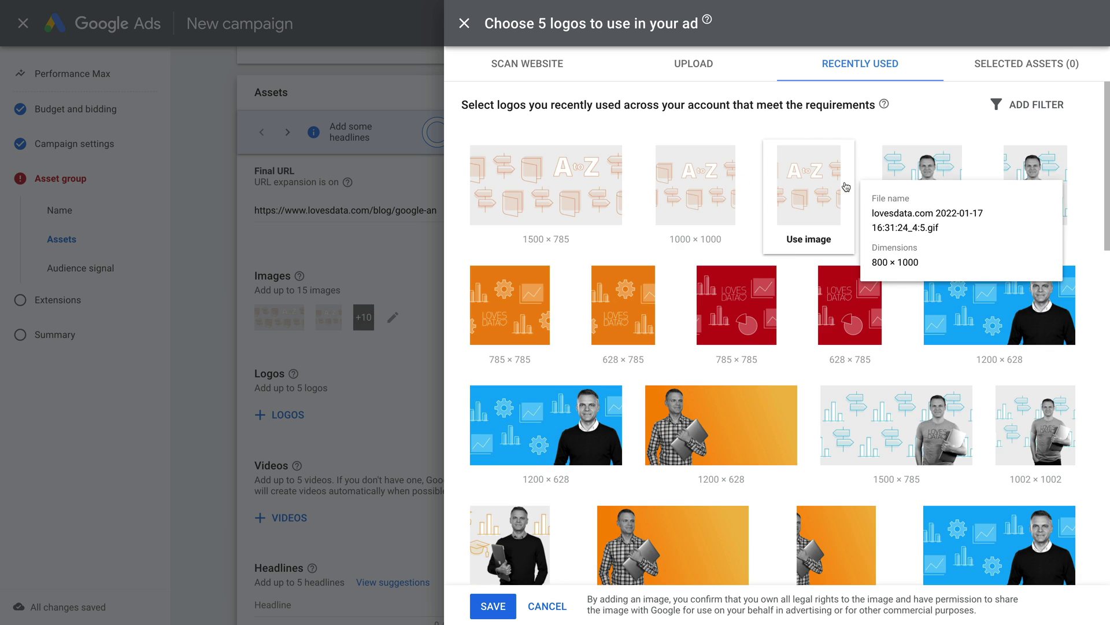
{"action": "scroll", "coordinate": [845, 184], "scroll_direction": "down", "scroll_amount": 5}
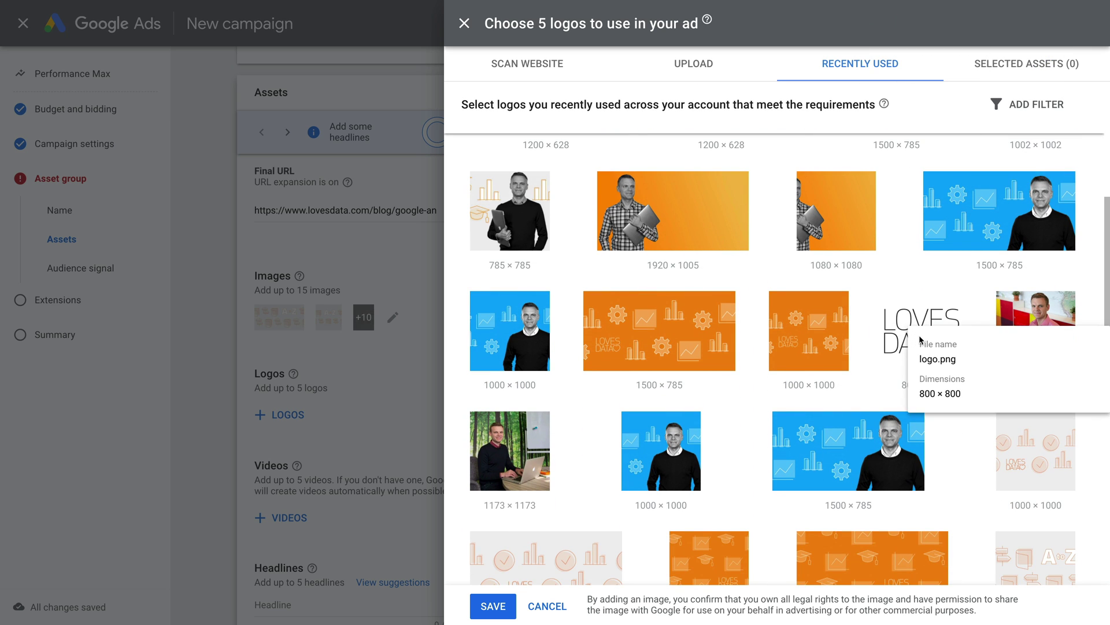
{"action": "left_click", "coordinate": [889, 359]}
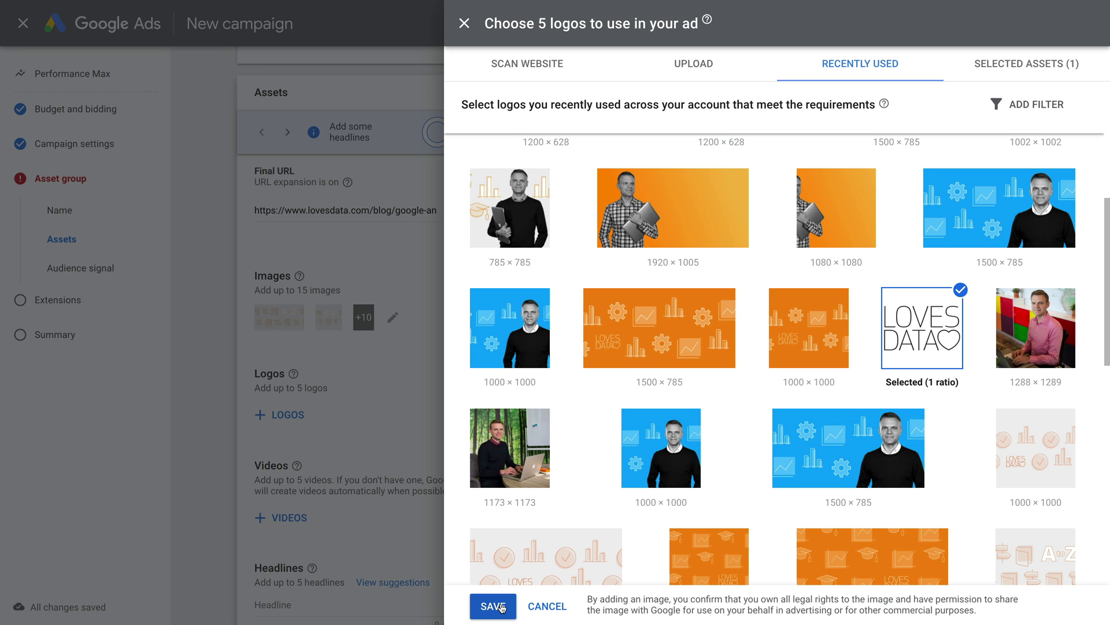
{"action": "left_click", "coordinate": [492, 606]}
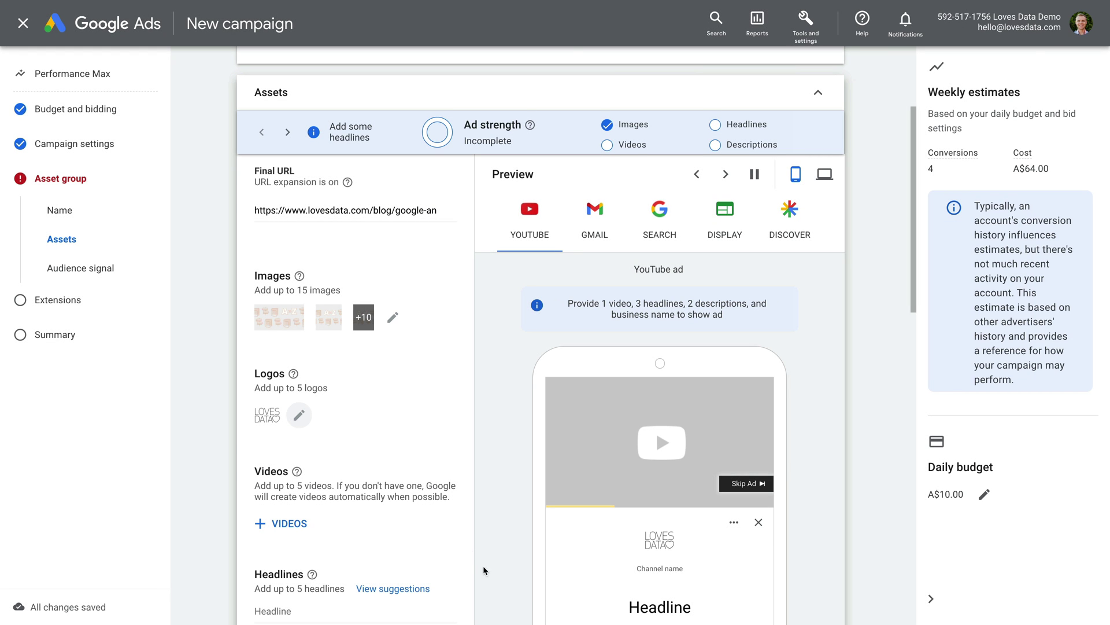
Enter headlines 'Google Analytics Glossary', 'GA Glossary' and 'Learn with Loves Data'.
{"action": "scroll", "coordinate": [427, 507], "scroll_direction": "down", "scroll_amount": 3}
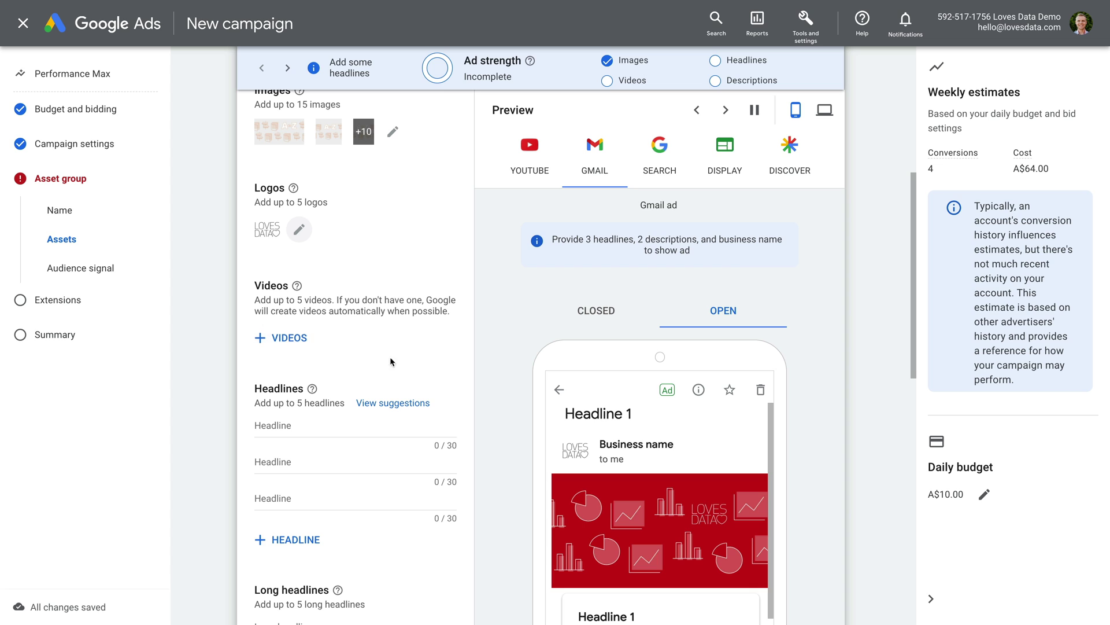
{"action": "scroll", "coordinate": [441, 369], "scroll_direction": "down", "scroll_amount": 2}
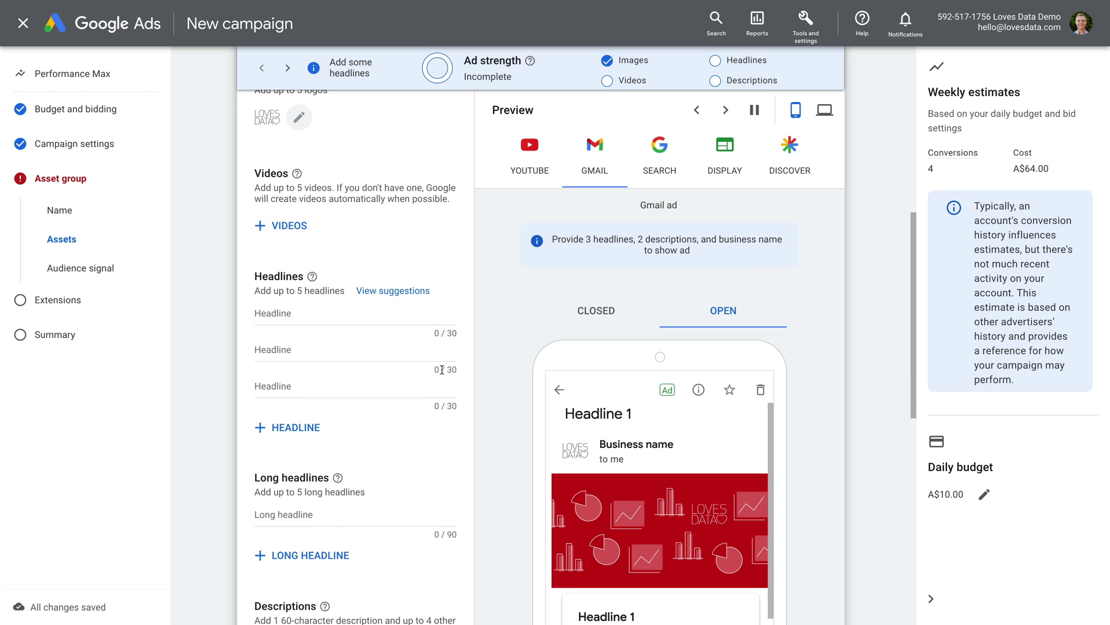
{"action": "left_click", "coordinate": [297, 315]}
{"action": "type", "text": "Google Analytics"}
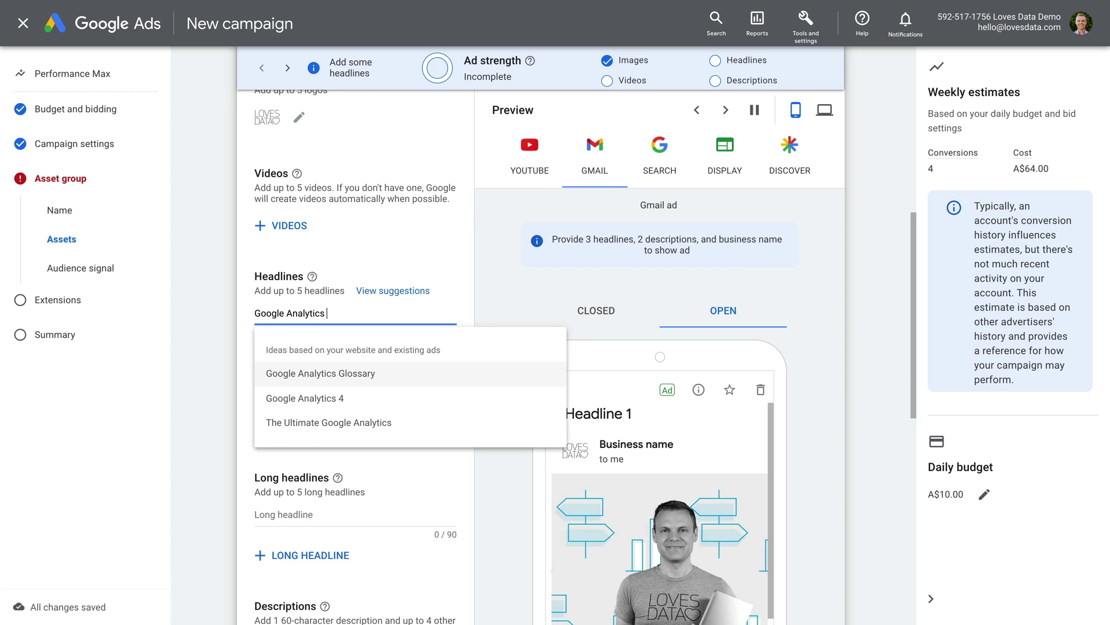
{"action": "type", "text": " Glossary"}
{"action": "left_click", "coordinate": [297, 349]}
{"action": "type", "text": "GA Glossary"}
{"action": "left_click", "coordinate": [303, 384]}
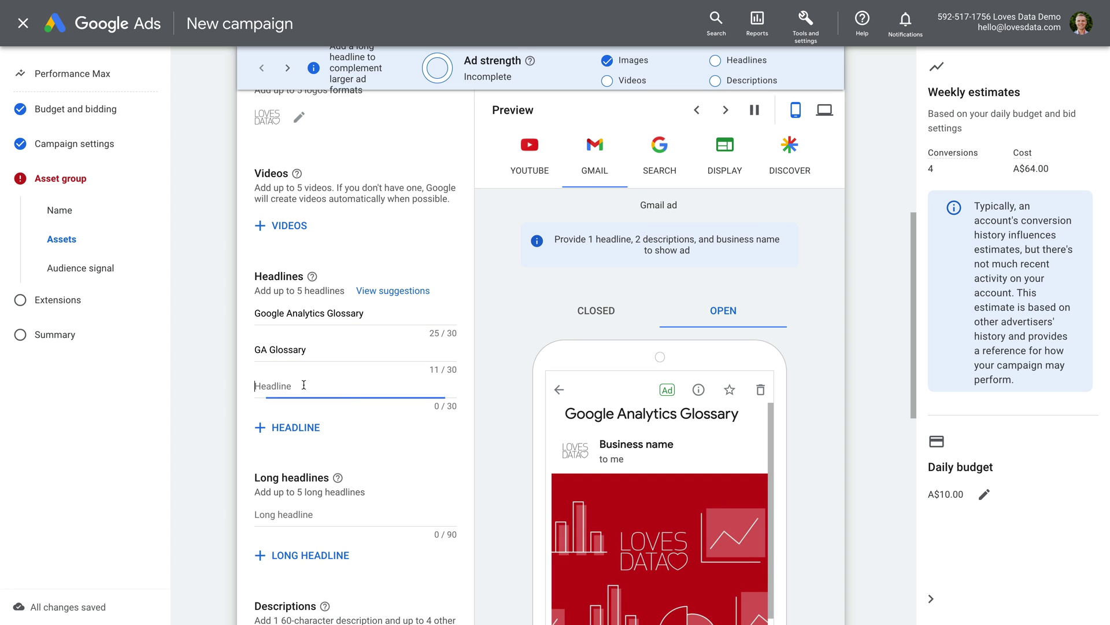
{"action": "type", "text": "Learn with Loves Data"}
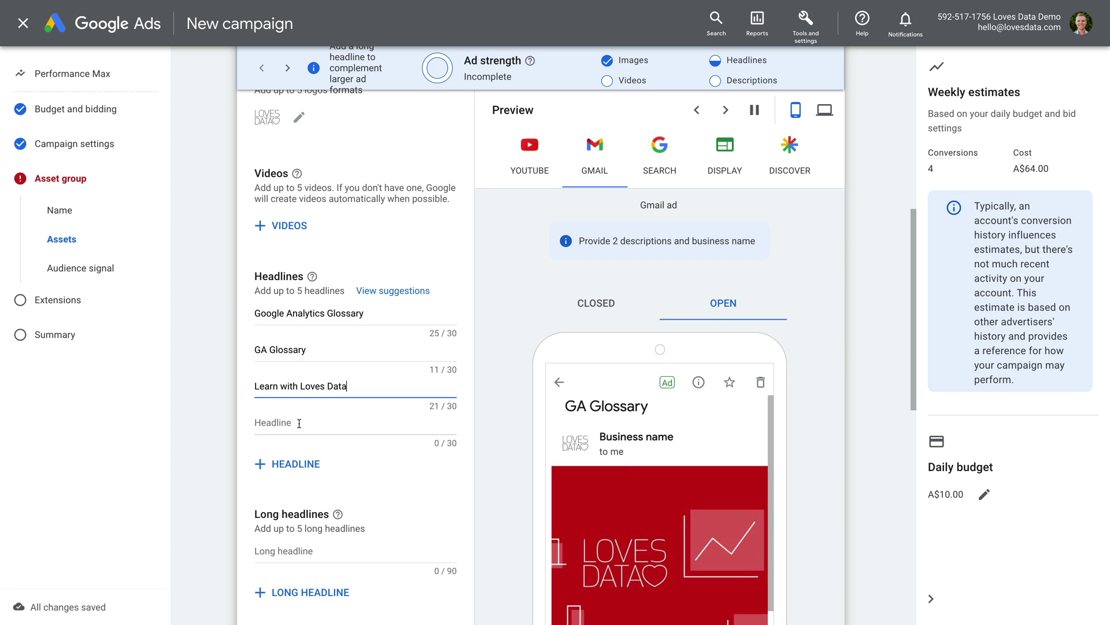
Add 'Get Your Copy' and the suggested Edition headline changed to '2022 Edition'.
{"action": "left_click", "coordinate": [299, 423]}
{"action": "type", "text": "Get Your Copy"}
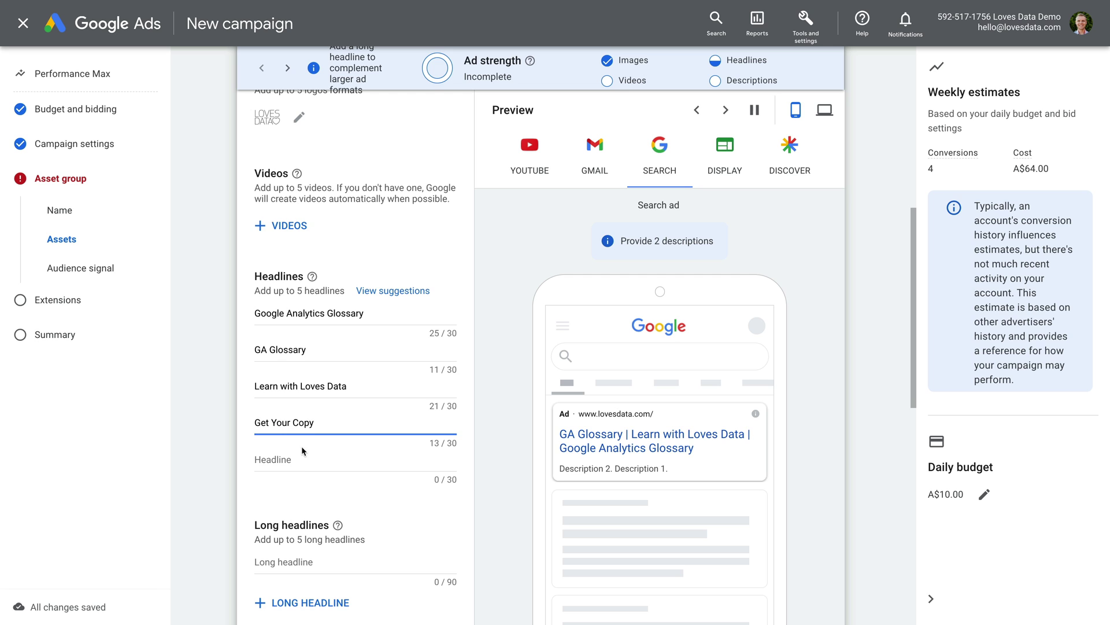
{"action": "left_click", "coordinate": [308, 460]}
{"action": "left_click", "coordinate": [289, 518]}
{"action": "type", "text": "2021 Edition"}
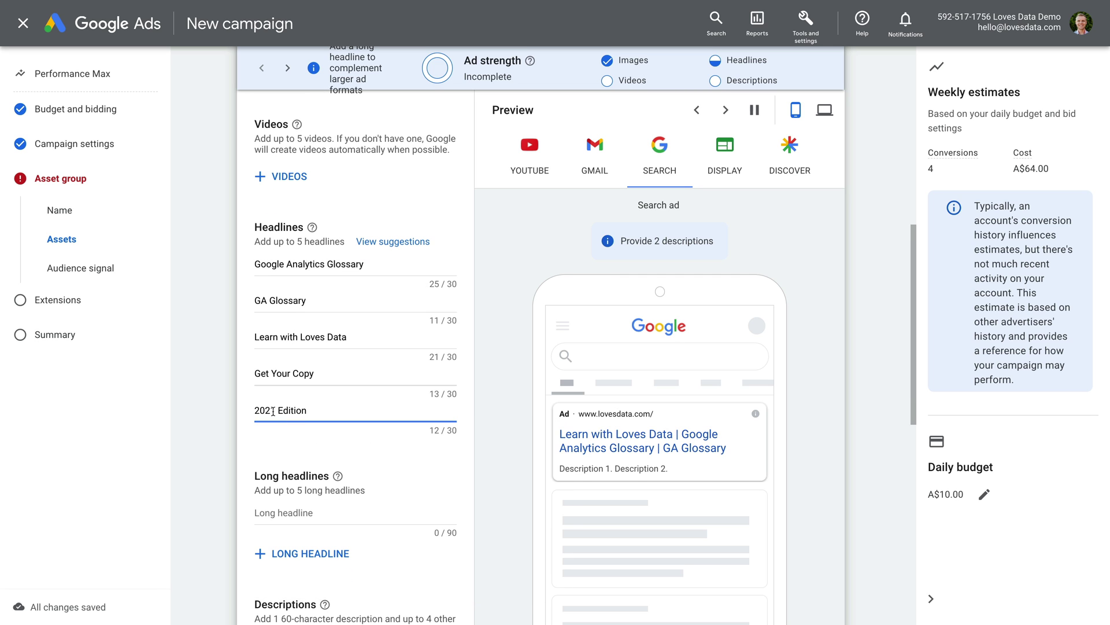
{"action": "left_click_drag", "start_coordinate": [276, 410], "coordinate": [248, 416]}
{"action": "type", "text": "2022"}
{"action": "left_click", "coordinate": [255, 439]}
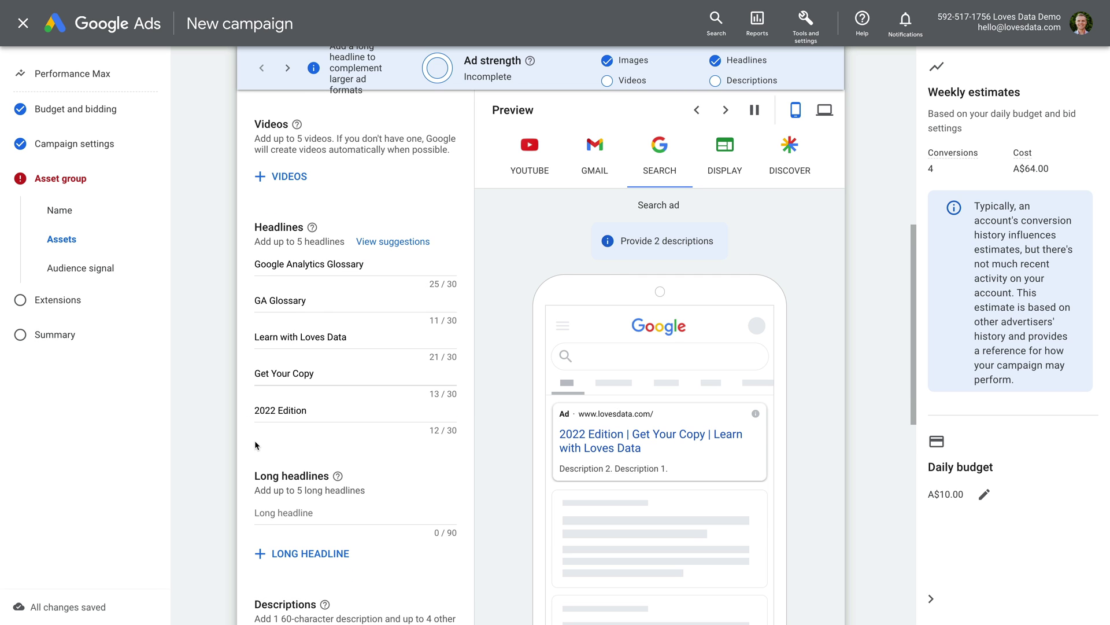
Write two long headlines, starting 'Get your copy of the Google Analytics Glossary…'.
{"action": "scroll", "coordinate": [256, 444], "scroll_direction": "down", "scroll_amount": 3}
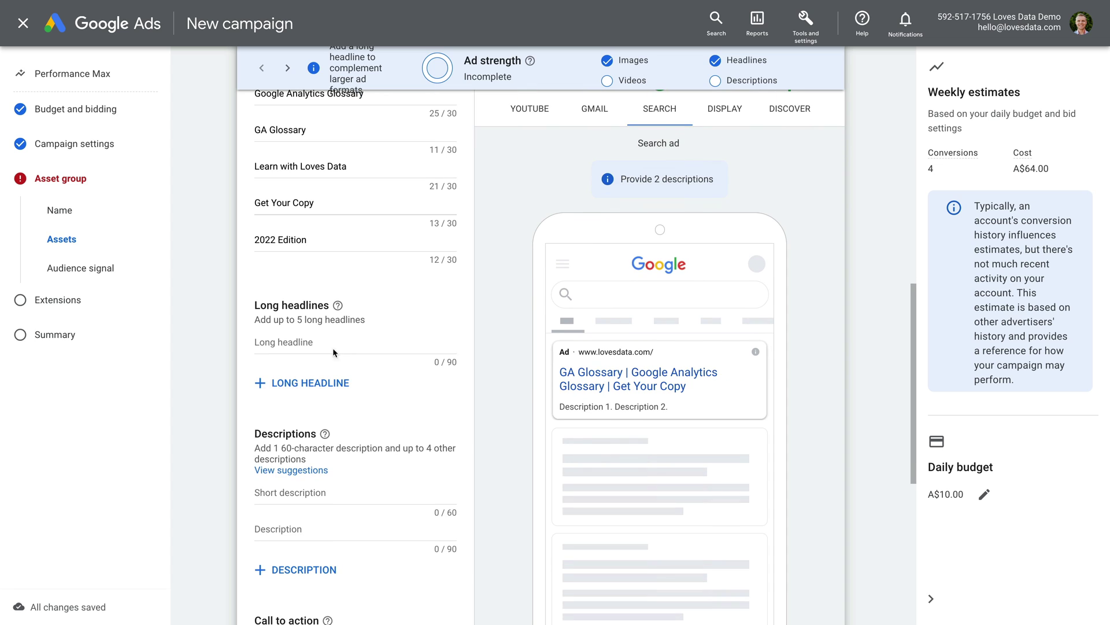
{"action": "left_click", "coordinate": [335, 344]}
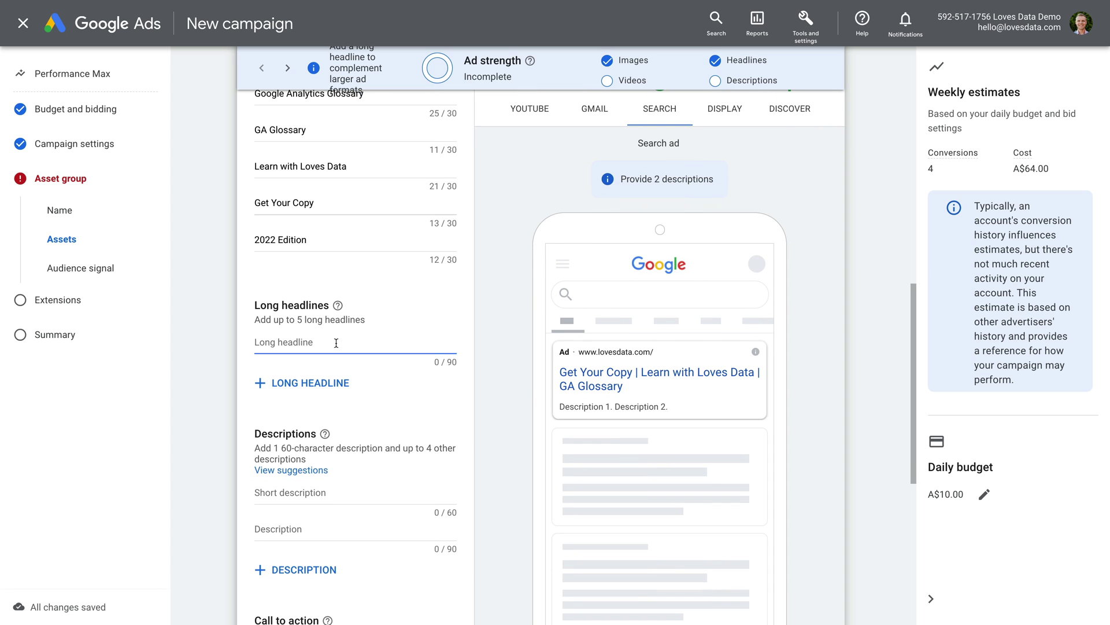
{"action": "type", "text": "Get your copy of the Google "}
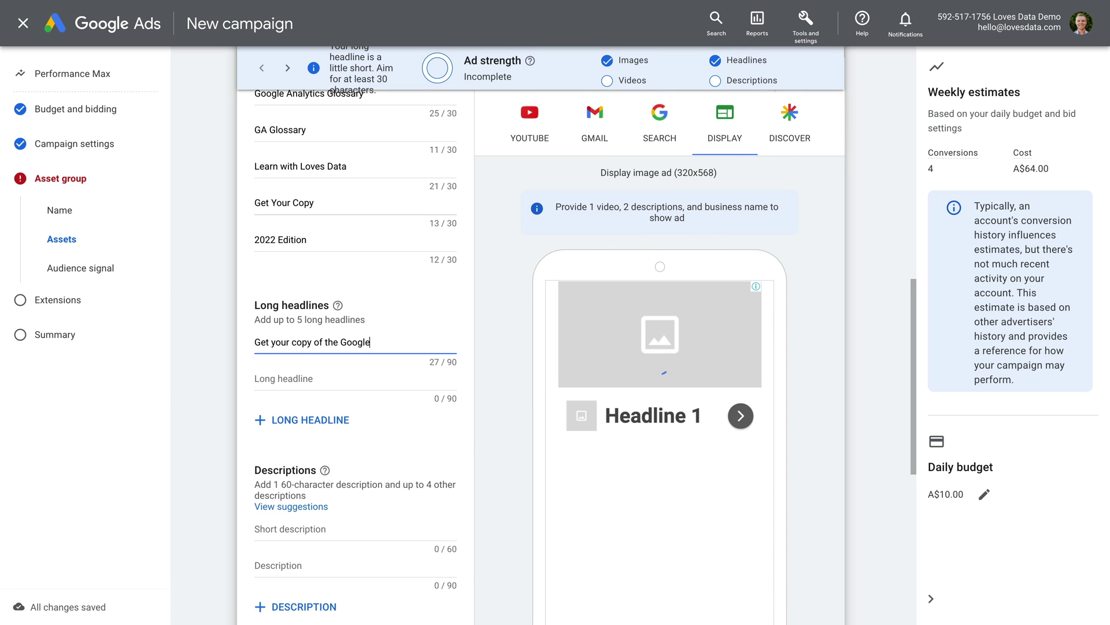
{"action": "type", "text": "Analytics Glossary and le"}
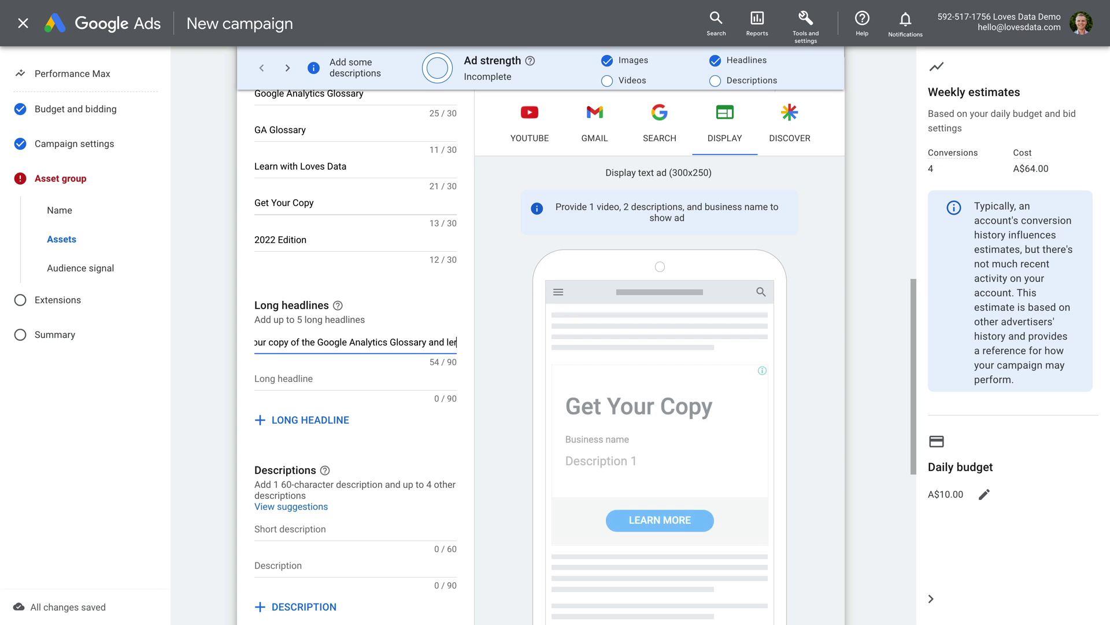
{"action": "type", "text": "arn inmportant terms."}
{"action": "left_click", "coordinate": [321, 380]}
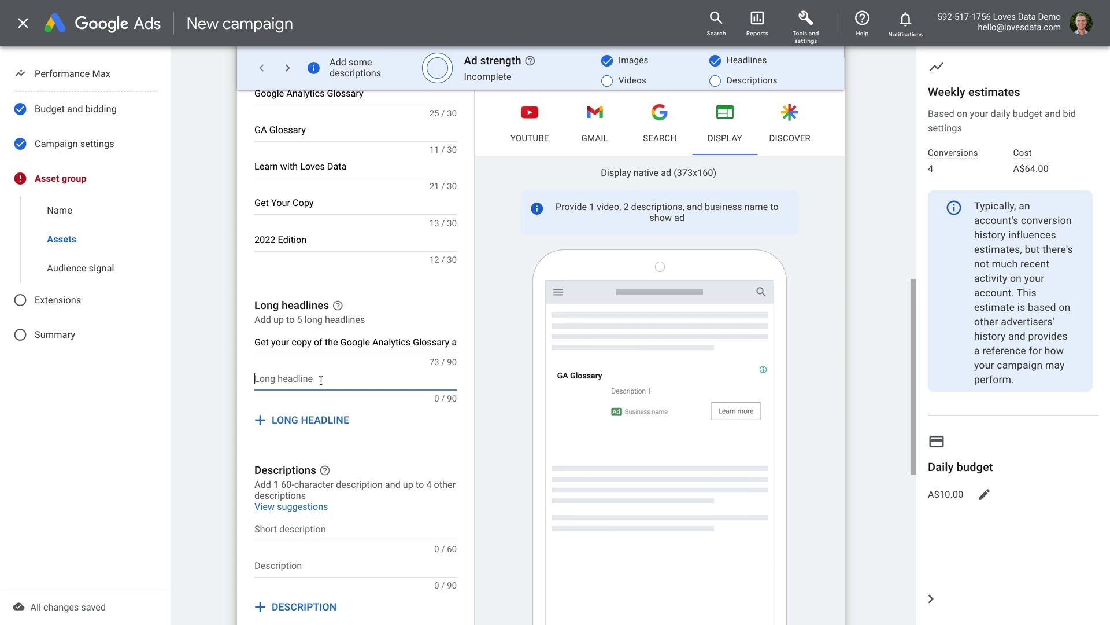
{"action": "type", "text": "The glossary will help"}
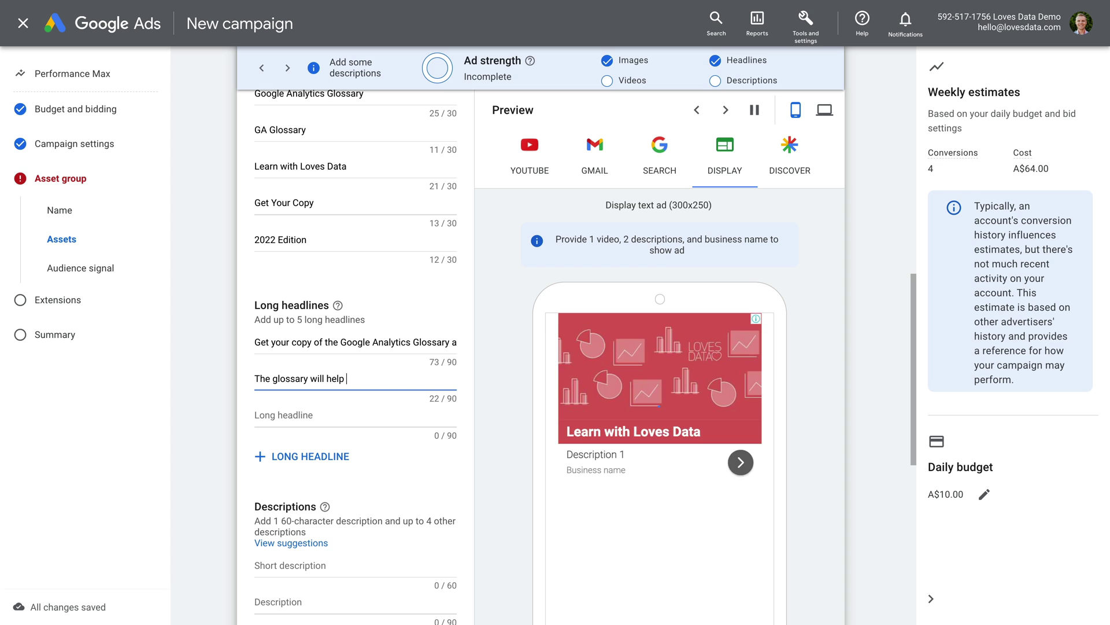
{"action": "type", "text": "you get the most out of your reports and"}
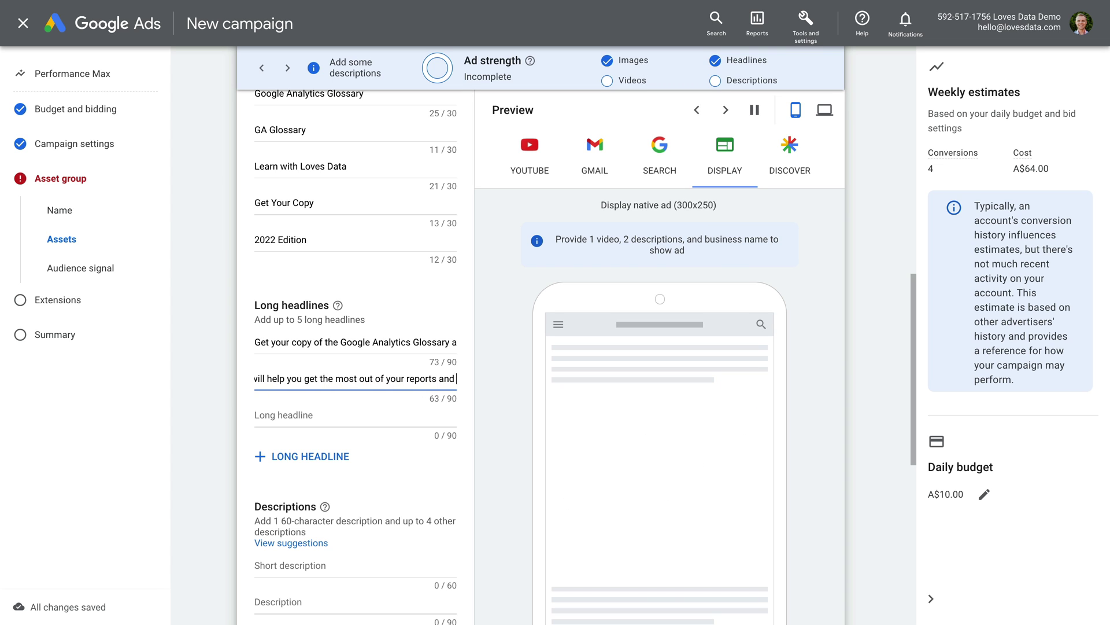
{"action": "type", "text": " property."}
Add three more long headlines about GA4, mastering Google Analytics, and key terminology.
{"action": "key", "text": "Tab"}
{"action": "type", "text": "Learn about t"}
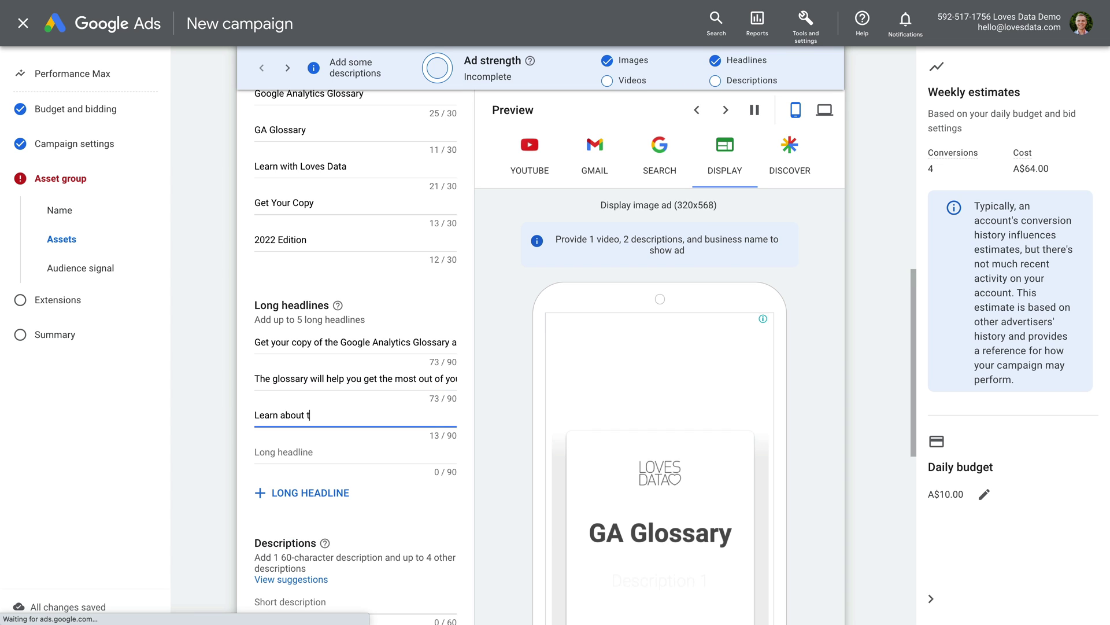
{"action": "type", "text": "he latest version of Google Analytics (GA4"}
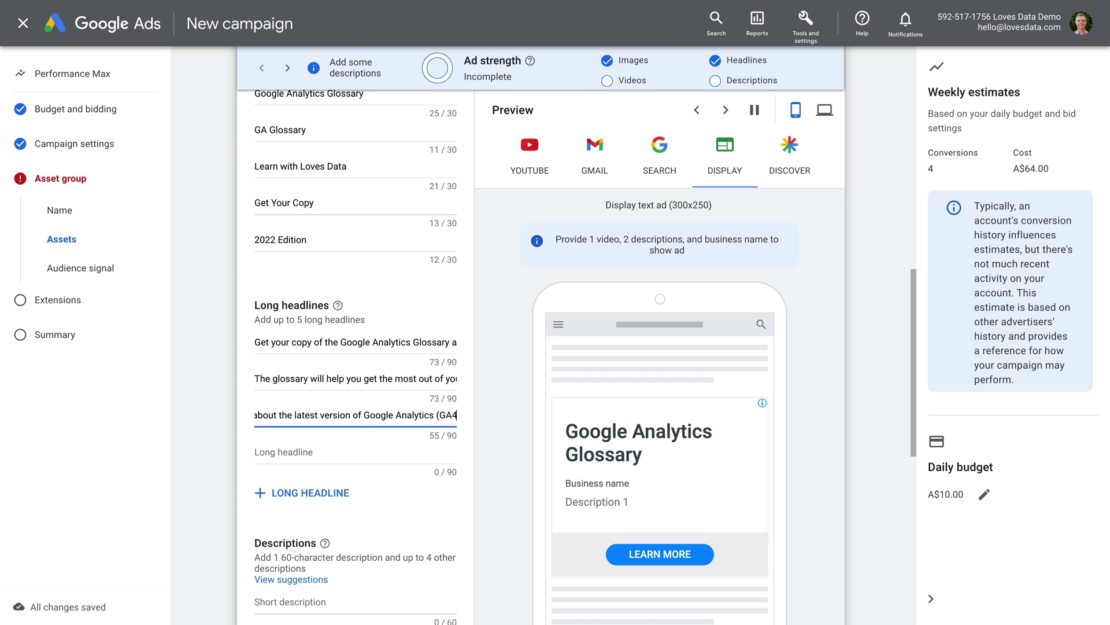
{"action": "type", "text": ") in this glossary."}
{"action": "key", "text": "Tab"}
{"action": "type", "text": "Mast"}
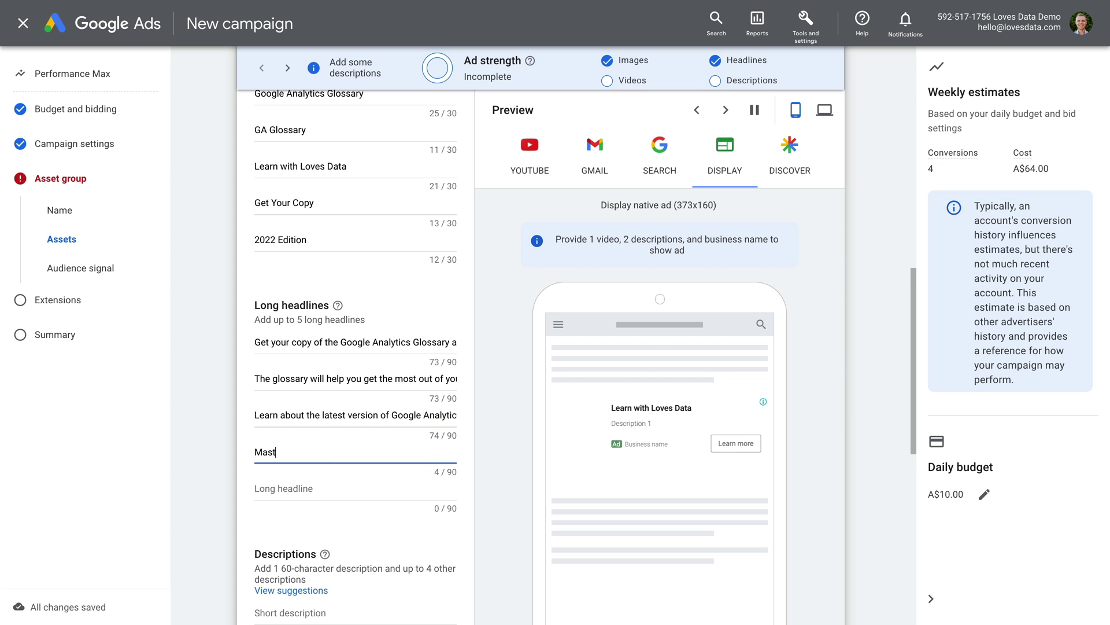
{"action": "type", "text": "er Google Analytics with this handy resource. Ge"}
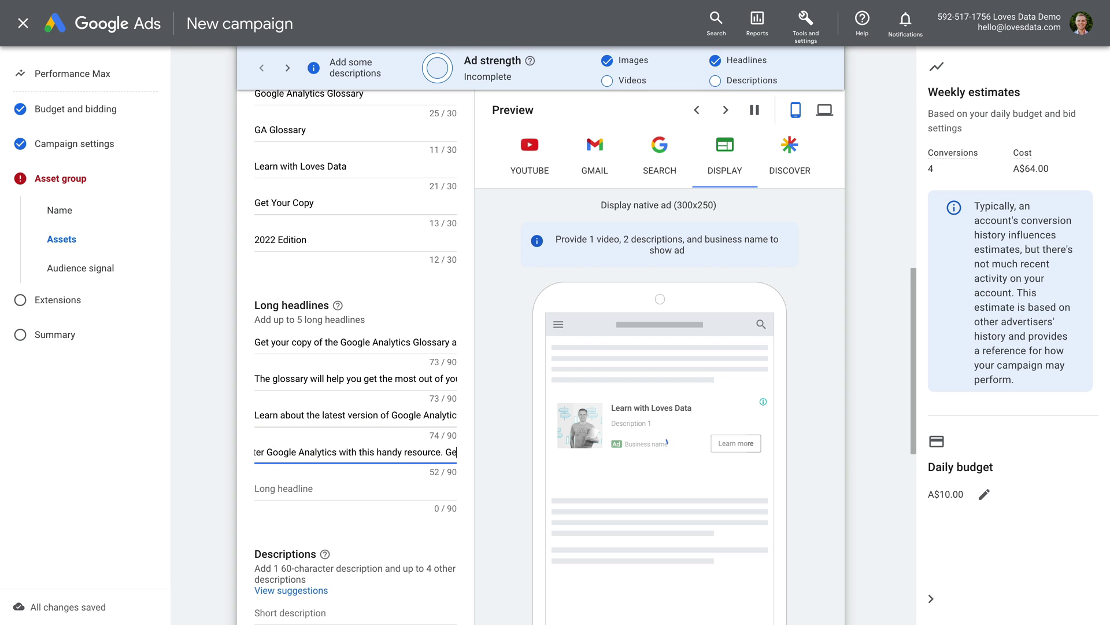
{"action": "type", "text": "t your copy of the Glossary"}
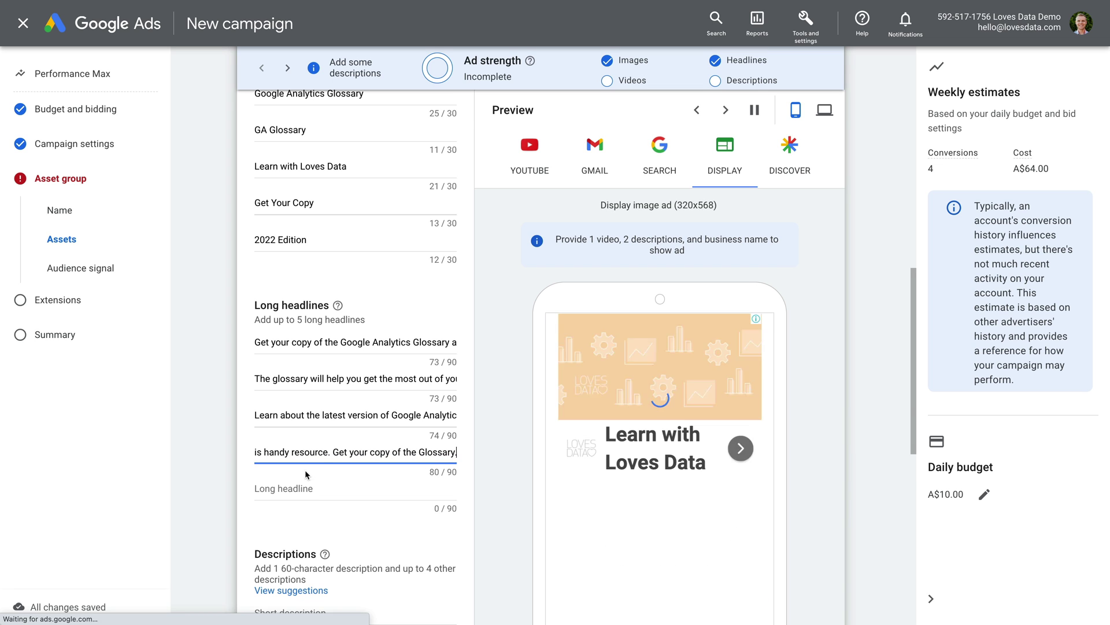
{"action": "key", "text": "Tab"}
{"action": "type", "text": "Do you have the Google Analytics "}
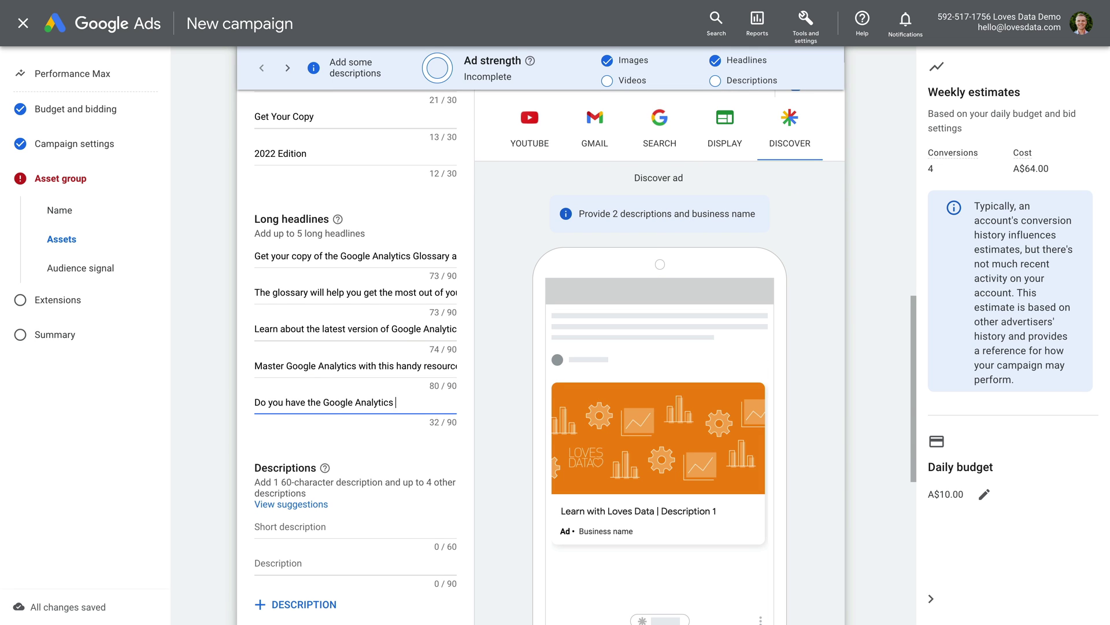
{"action": "type", "text": " yet? Learn important ter"}
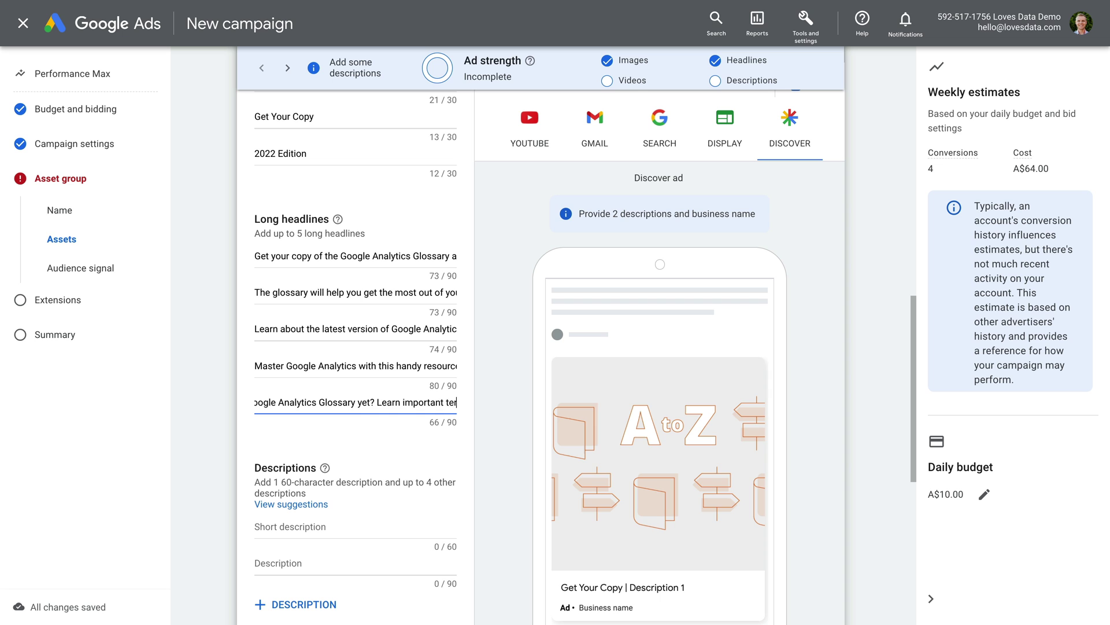
{"action": "type", "text": "minology."}
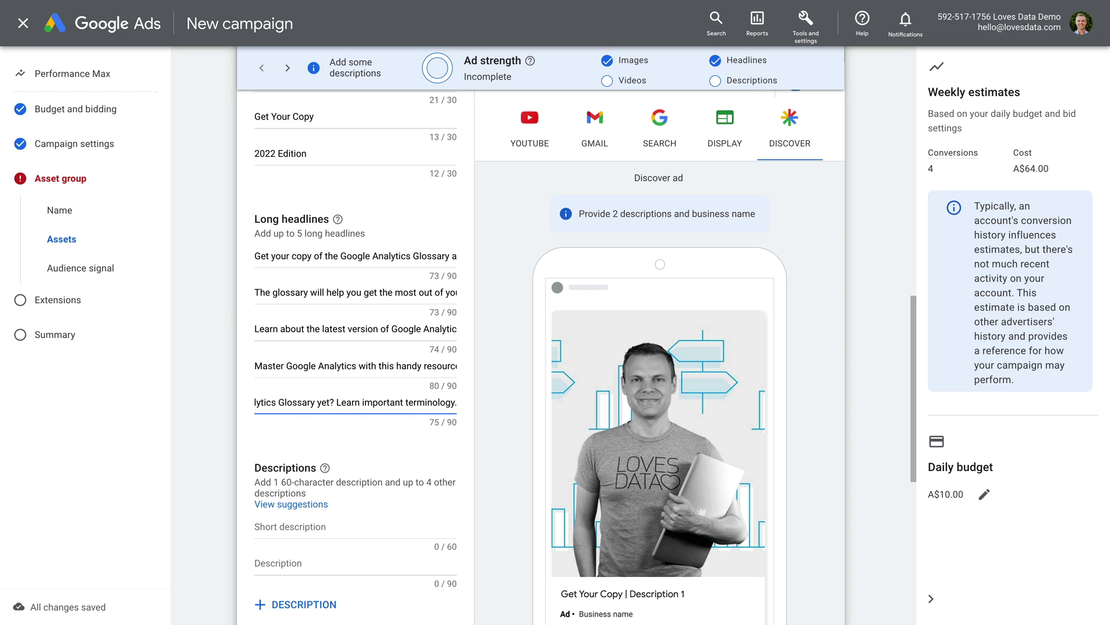
{"action": "scroll", "coordinate": [586, 357], "scroll_direction": "down", "scroll_amount": 3}
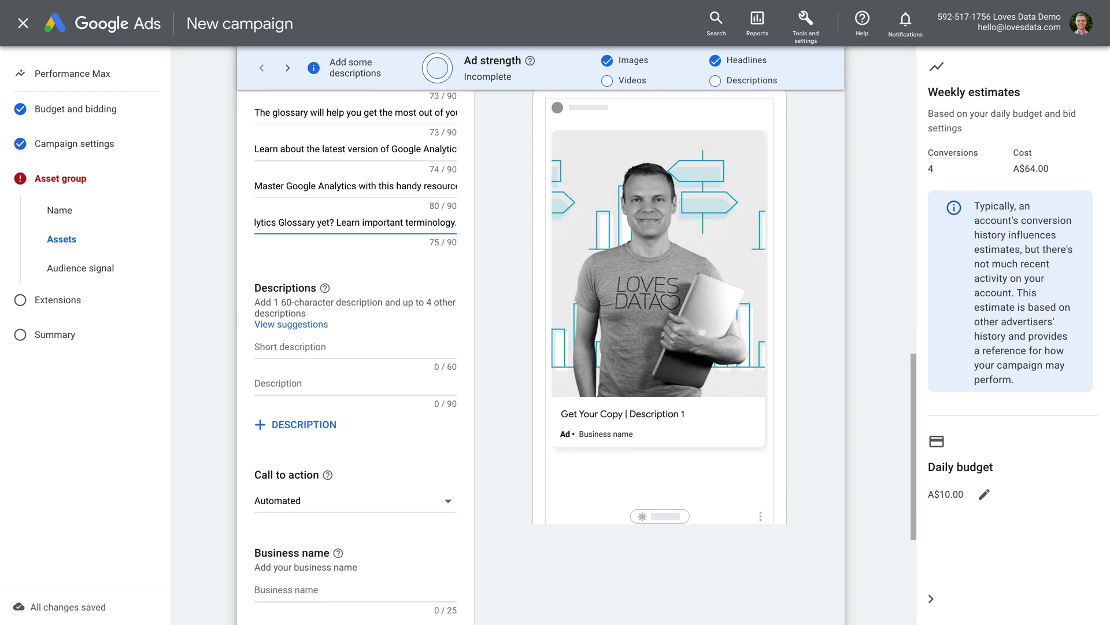
Fill the short description with the suggested glossary line, changing 2021 to 2022.
{"action": "scroll", "coordinate": [286, 414], "scroll_direction": "down", "scroll_amount": 1}
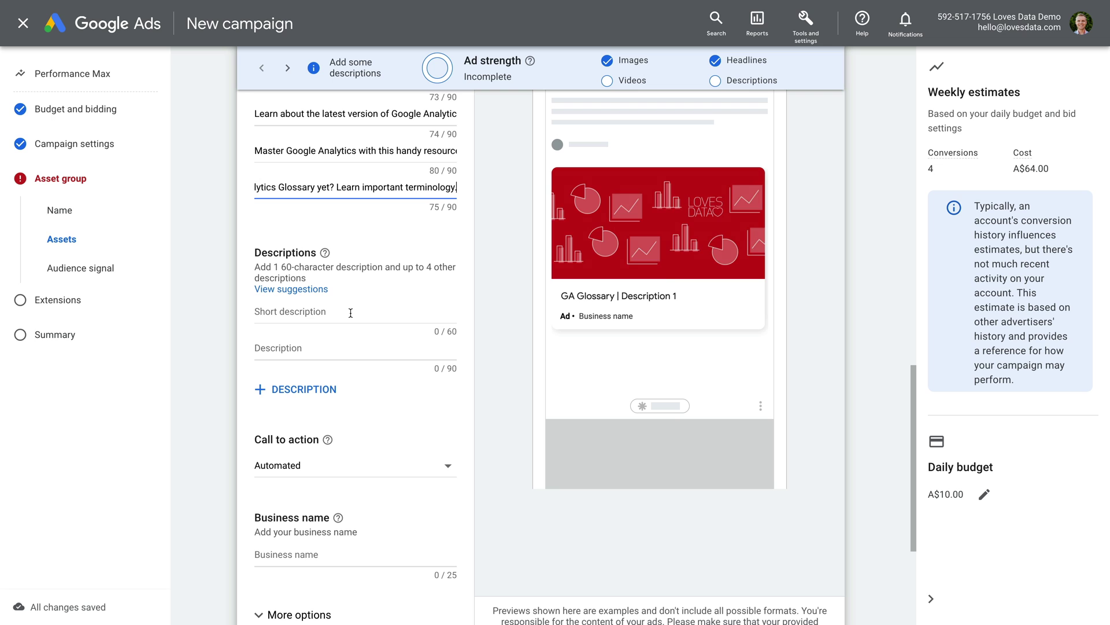
{"action": "left_click", "coordinate": [350, 312]}
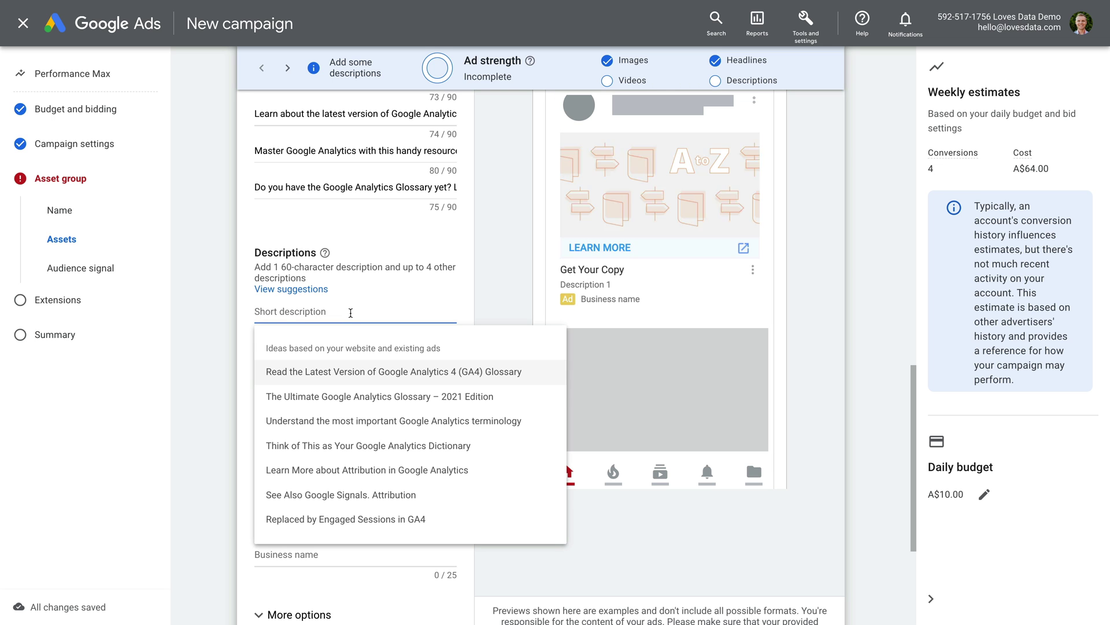
{"action": "left_click", "coordinate": [368, 397]}
{"action": "type", "text": "2022 Edition"}
Add two suggested descriptions: the terminology line plus 'Get the Glossary.', and an edited GA4 line.
{"action": "left_click", "coordinate": [406, 348]}
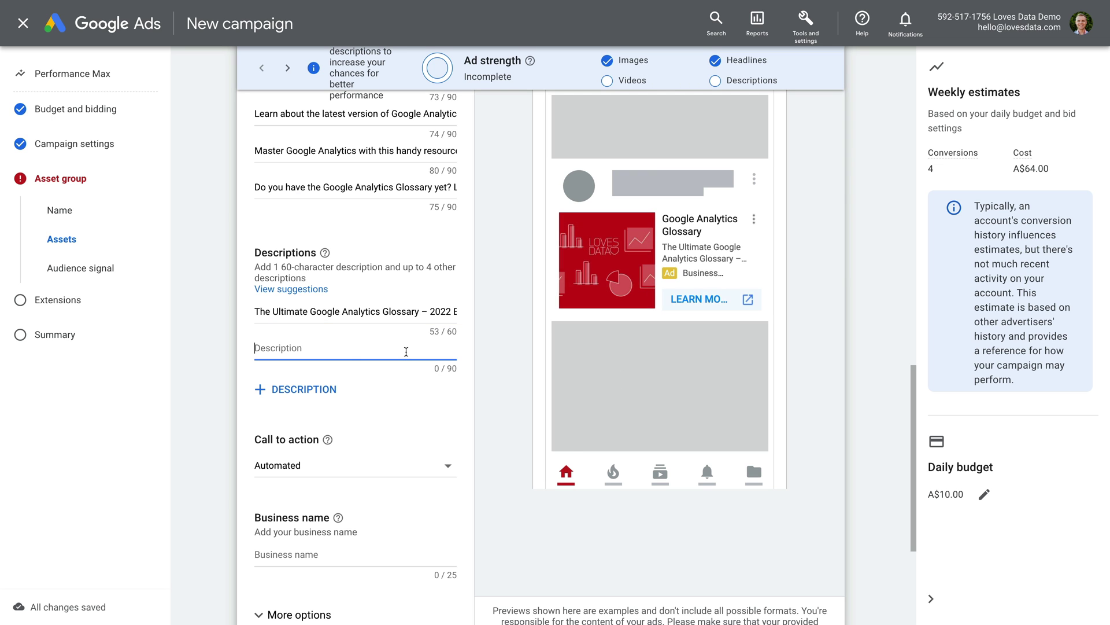
{"action": "left_click", "coordinate": [420, 457]}
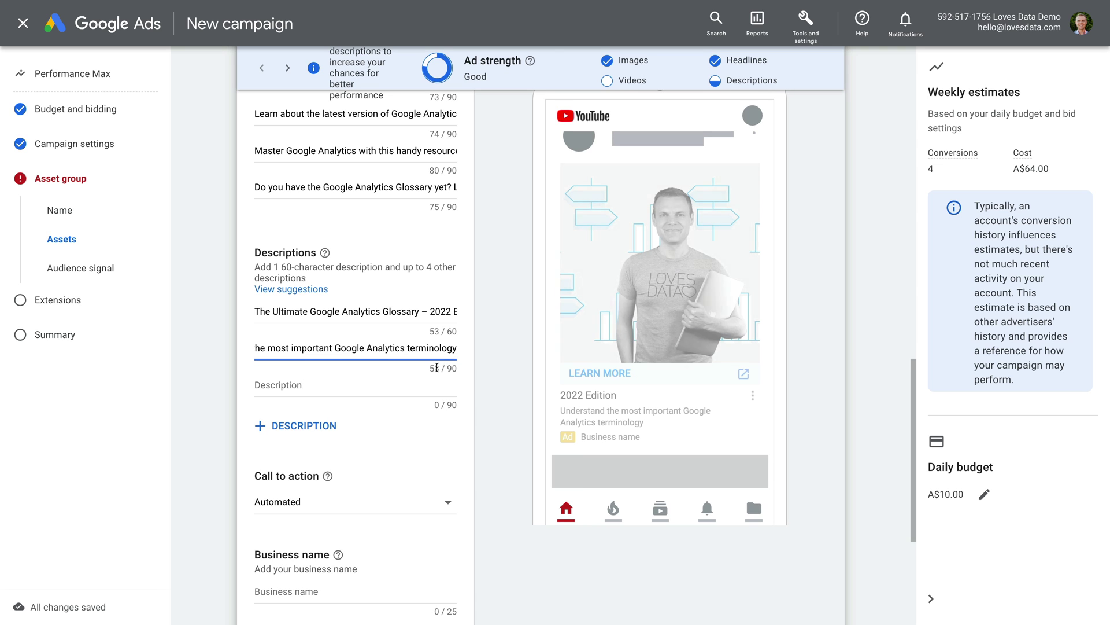
{"action": "type", "text": ". Get the Glossary."}
{"action": "left_click", "coordinate": [395, 386]}
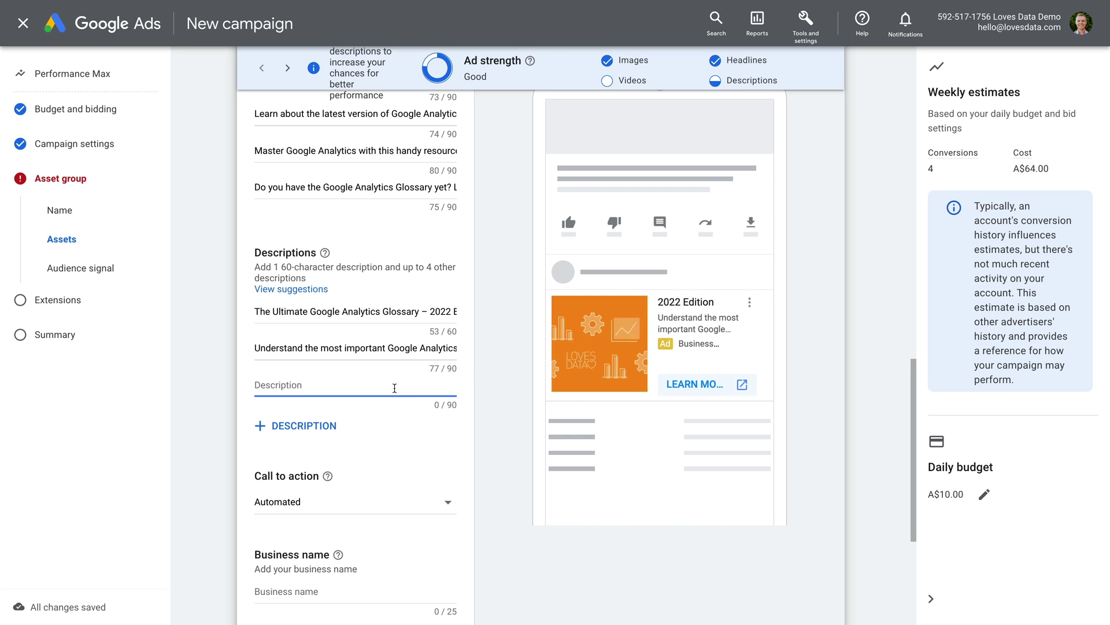
{"action": "left_click", "coordinate": [391, 445]}
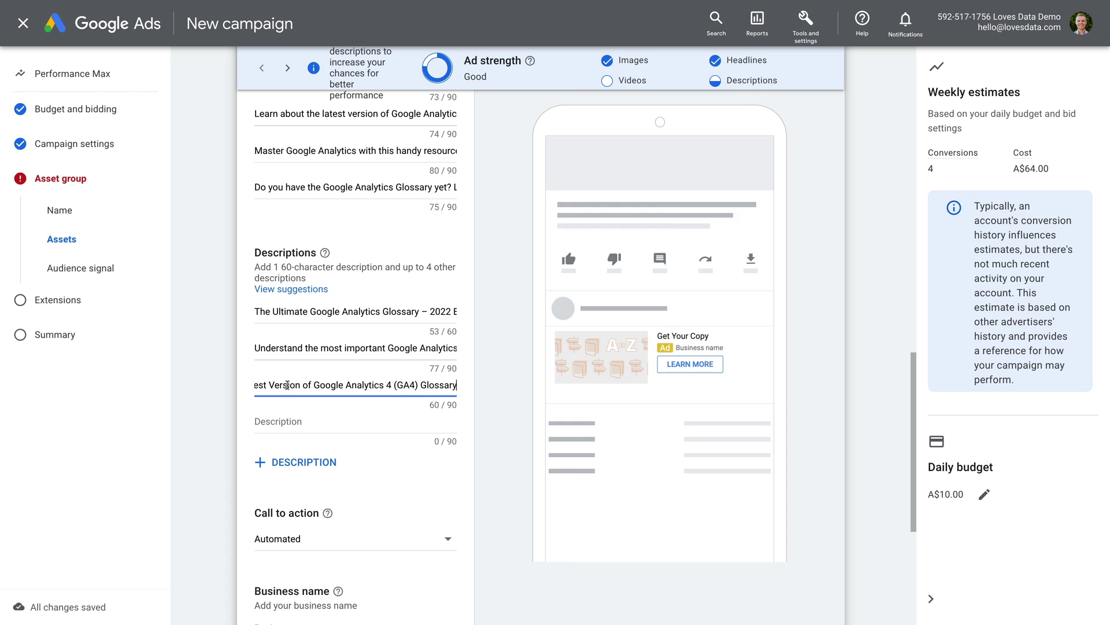
{"action": "left_click_drag", "start_coordinate": [395, 386], "coordinate": [438, 386]}
{"action": "left_click", "coordinate": [437, 385]}
{"action": "type", "text": "v"}
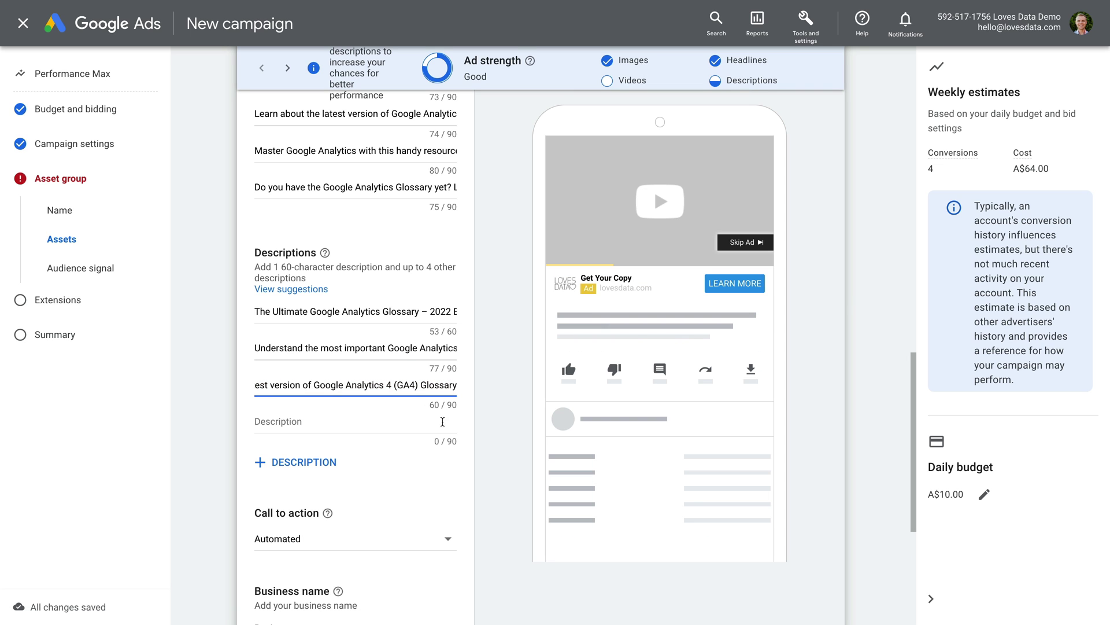
Add descriptions 'Do you know important GA terminology?…' and 'Get your copy of the Google Analytics Glossary from Loves Data'.
{"action": "left_click", "coordinate": [431, 421]}
{"action": "type", "text": "Do you know importan"}
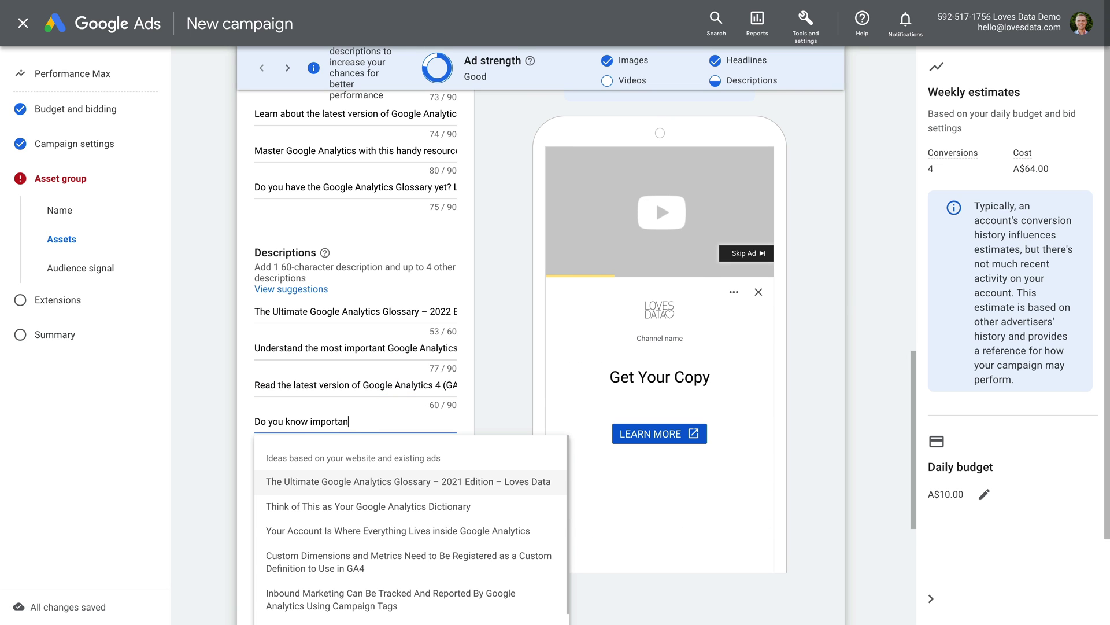
{"action": "type", "text": "t GA terminology? This handy resourc"}
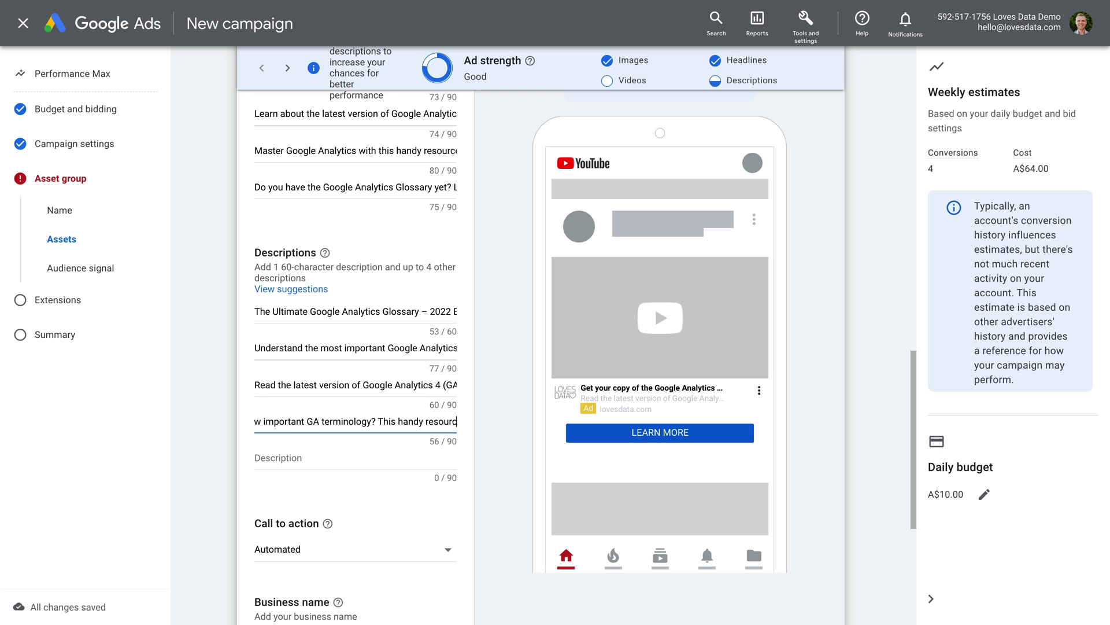
{"action": "type", "text": "e will help you."}
{"action": "left_click", "coordinate": [401, 458]}
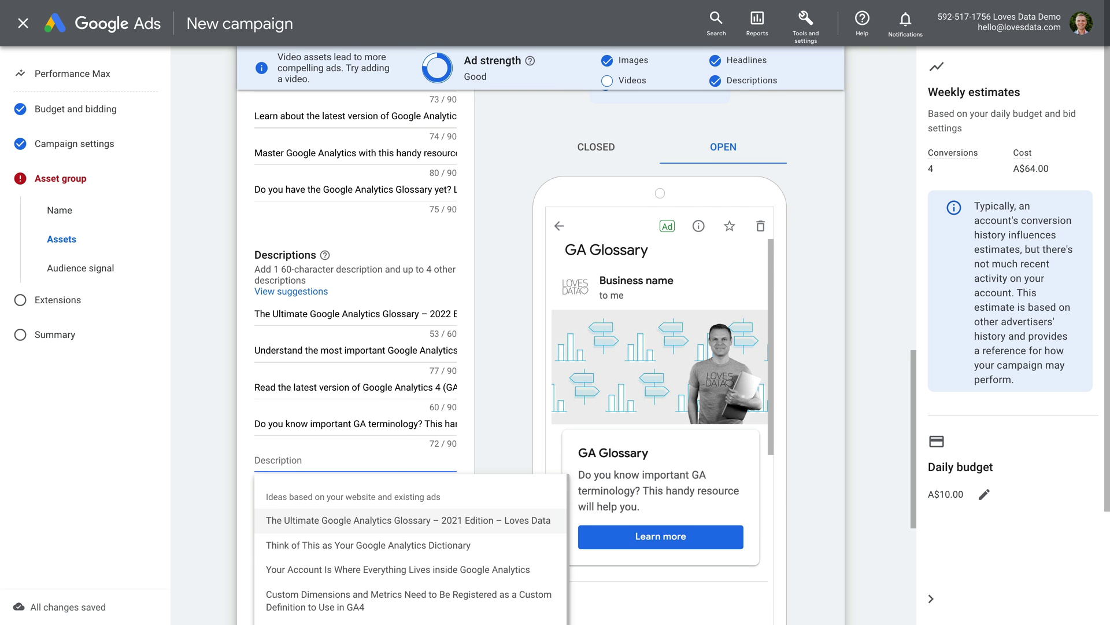
{"action": "type", "text": "Get your copy of the Google Analytics G"}
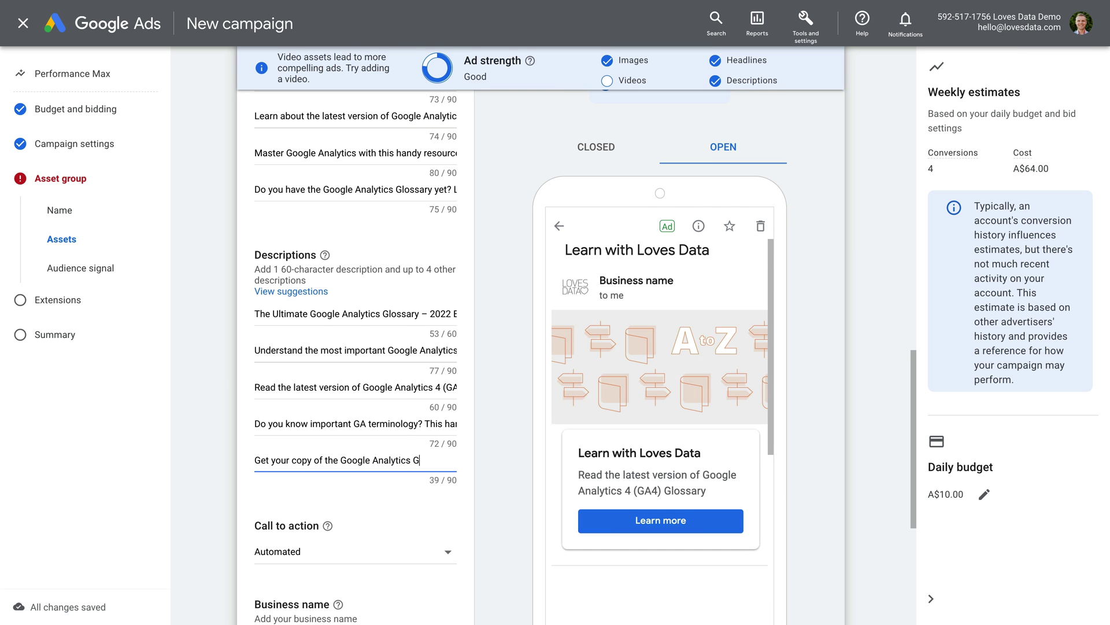
{"action": "type", "text": "lossary from Loves Data."}
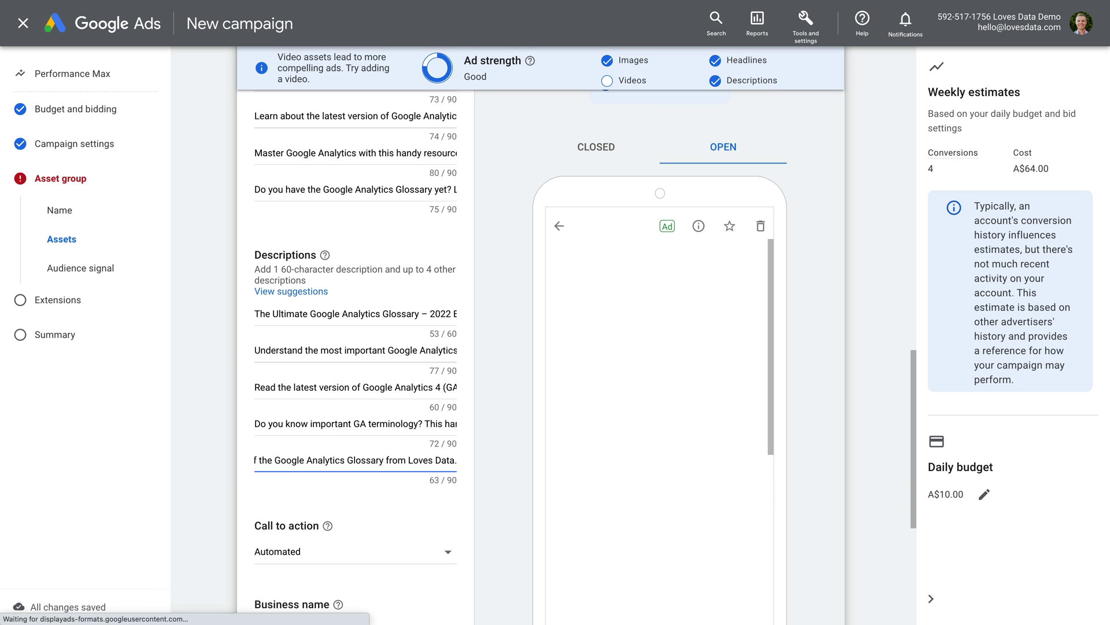
Leave the call to action set to Automated.
{"action": "scroll", "coordinate": [275, 349], "scroll_direction": "down", "scroll_amount": 1}
{"action": "scroll", "coordinate": [274, 350], "scroll_direction": "down", "scroll_amount": 3}
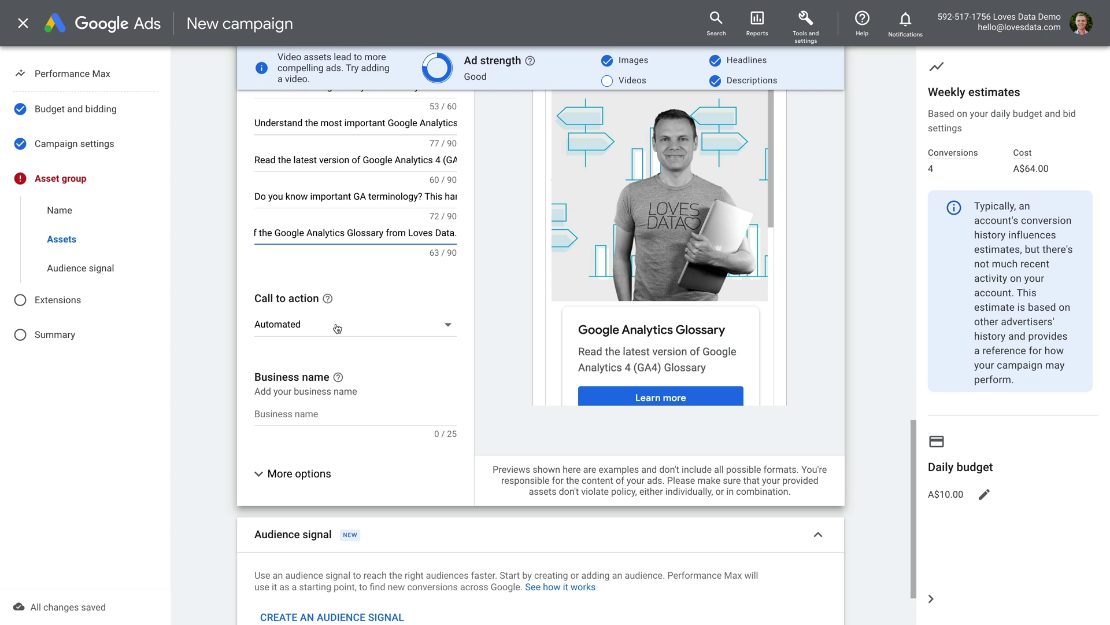
{"action": "left_click", "coordinate": [335, 325]}
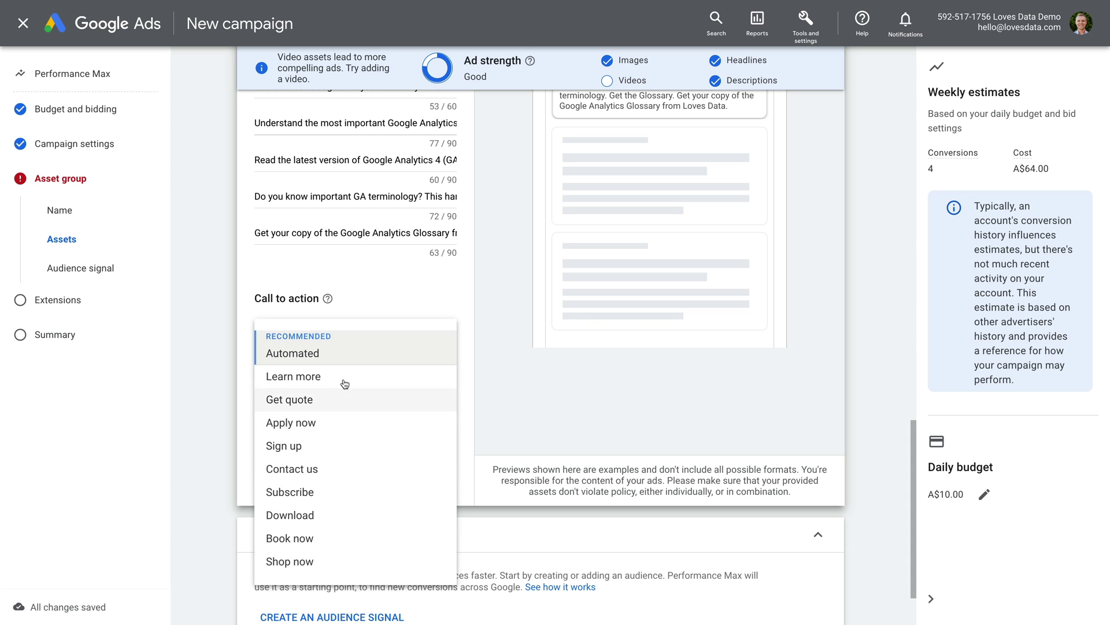
{"action": "left_click", "coordinate": [362, 349]}
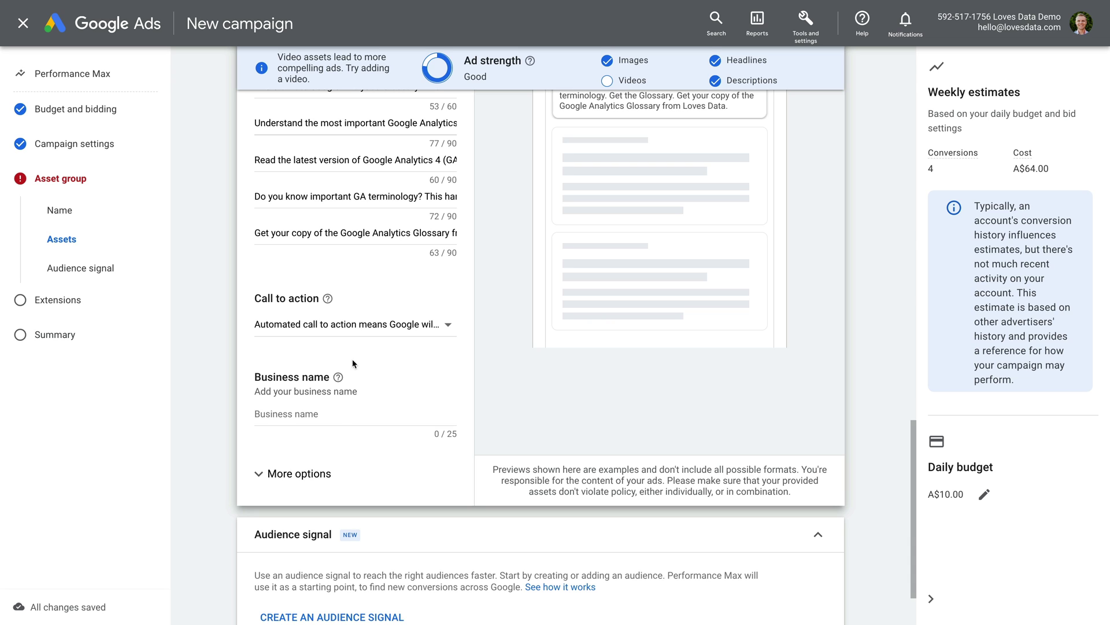
Enter Loves Data as the business name.
{"action": "left_click", "coordinate": [341, 415]}
{"action": "type", "text": "Loves Data"}
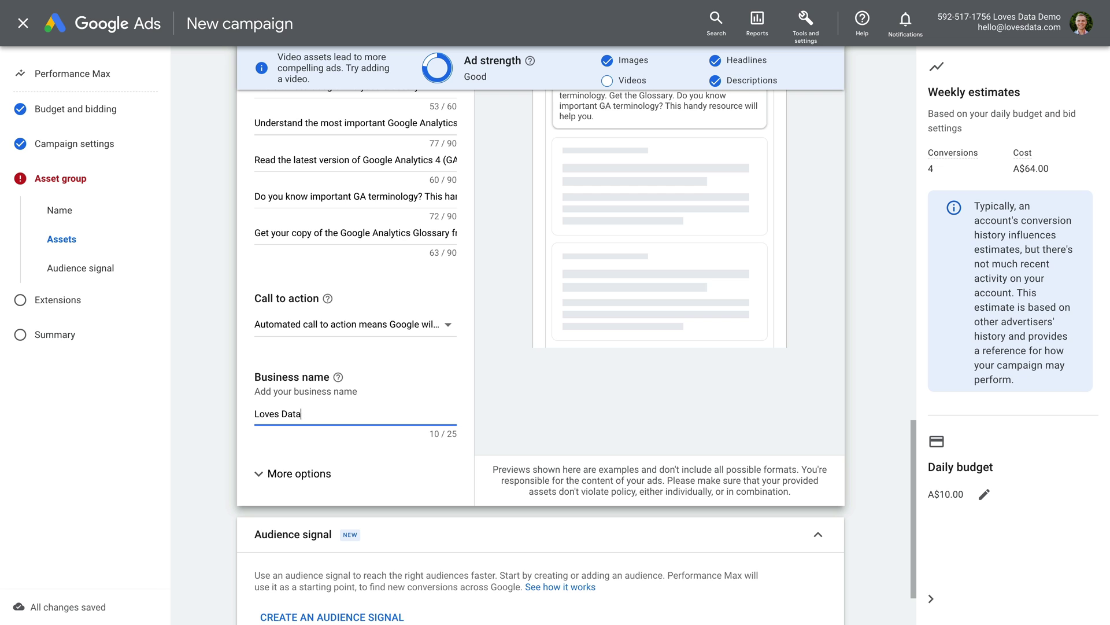
{"action": "left_click", "coordinate": [460, 392]}
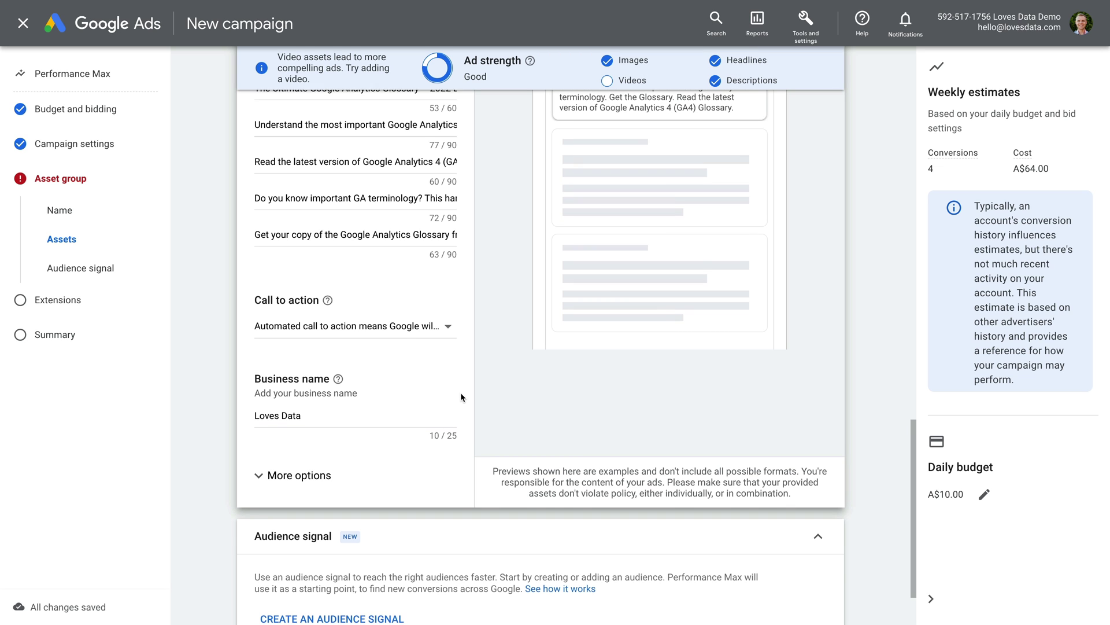
{"action": "scroll", "coordinate": [461, 394], "scroll_direction": "up", "scroll_amount": 4}
{"action": "scroll", "coordinate": [460, 392], "scroll_direction": "up", "scroll_amount": 2}
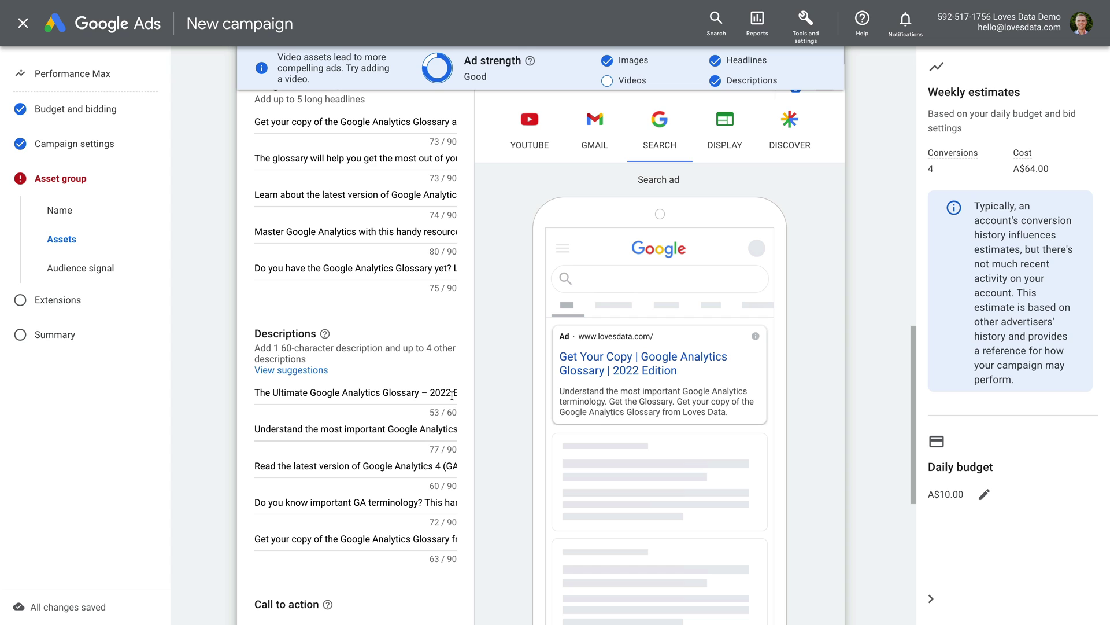
Preview the ad in its YouTube, Gmail and Display versions.
{"action": "left_click", "coordinate": [540, 149]}
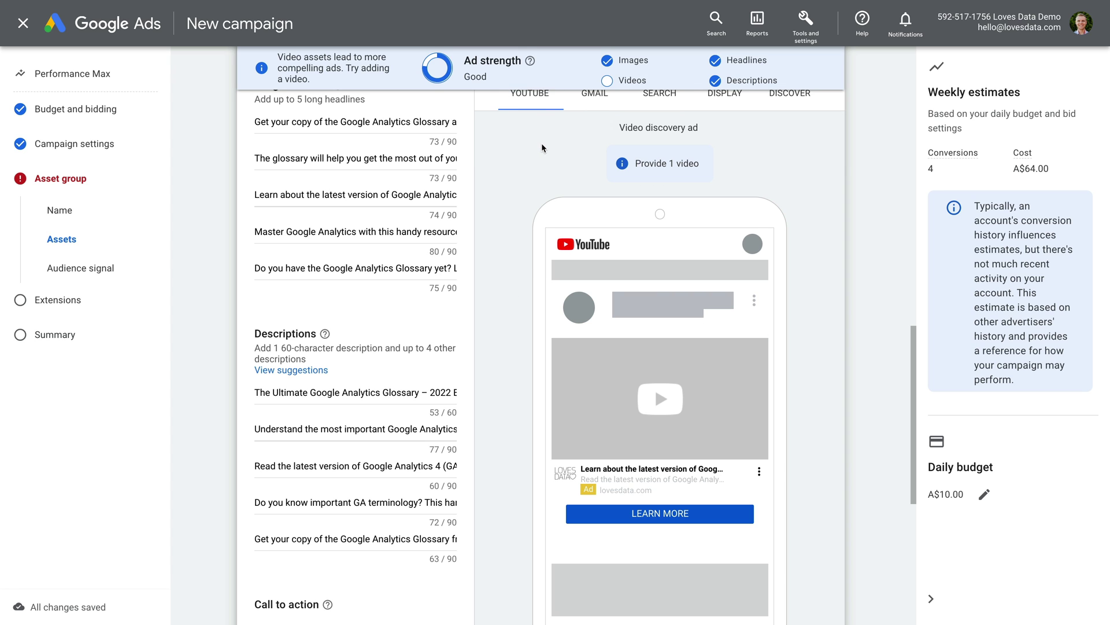
{"action": "left_click", "coordinate": [603, 95]}
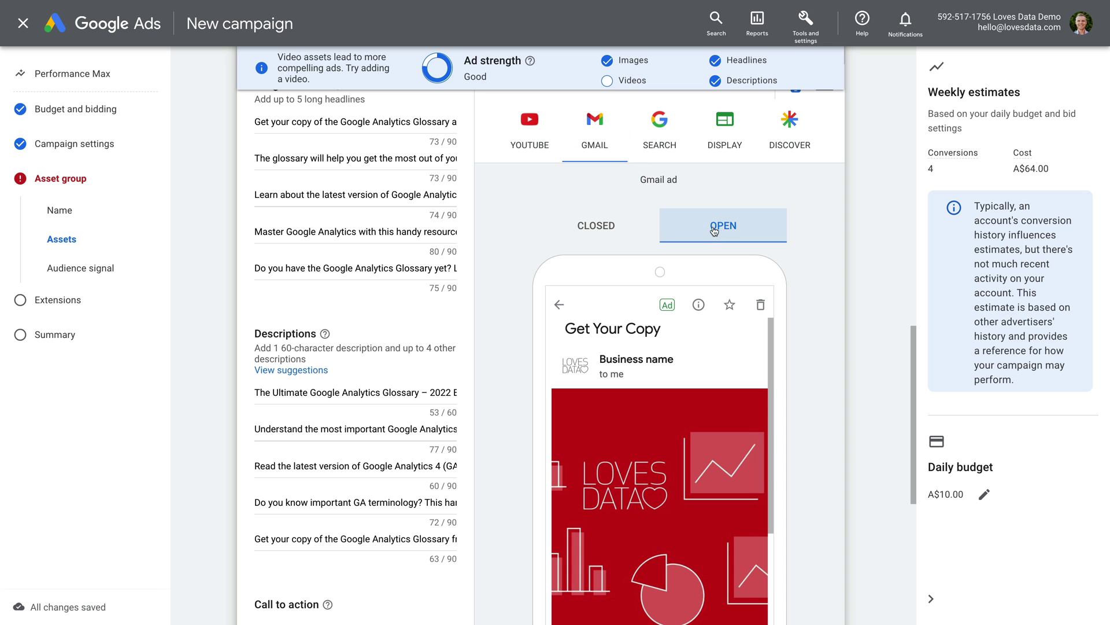
{"action": "scroll", "coordinate": [802, 258], "scroll_direction": "down", "scroll_amount": 3}
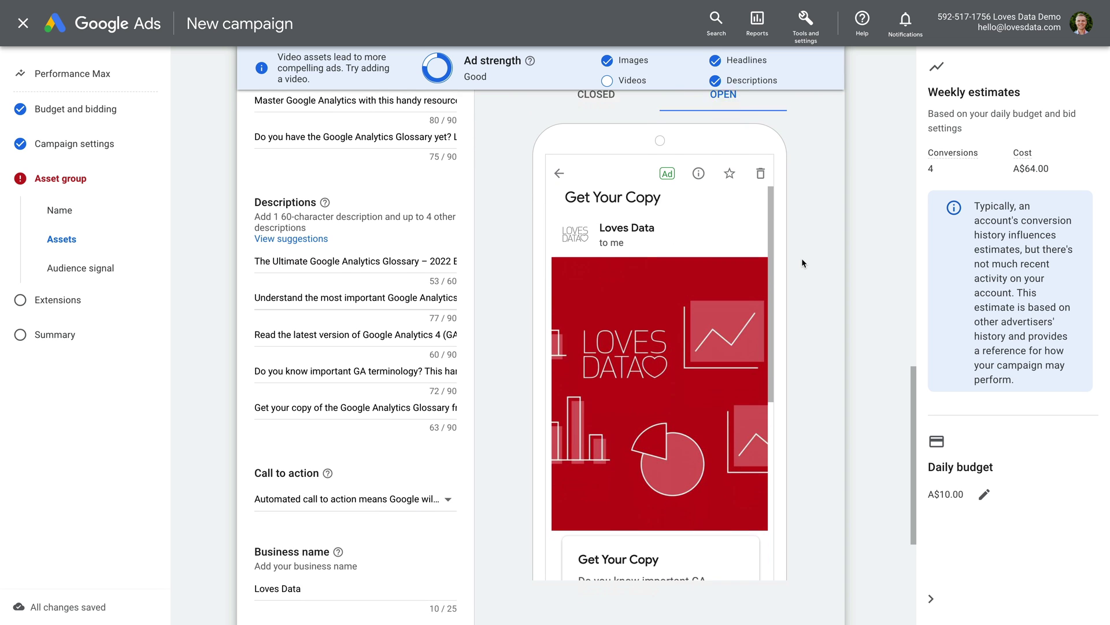
{"action": "scroll", "coordinate": [802, 258], "scroll_direction": "up", "scroll_amount": 2}
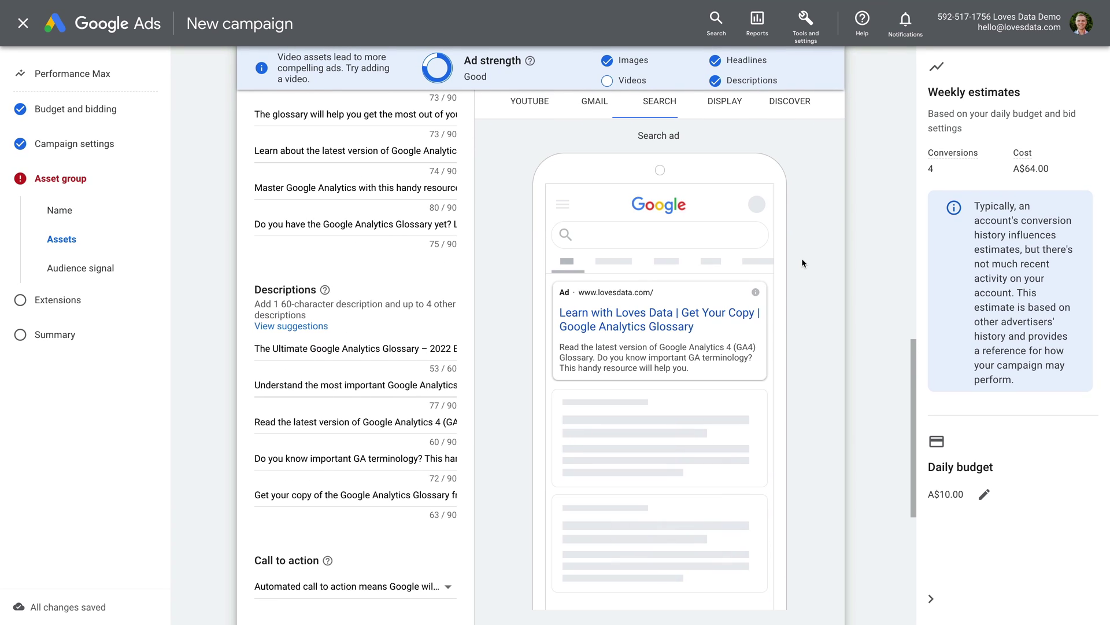
{"action": "scroll", "coordinate": [763, 208], "scroll_direction": "up", "scroll_amount": 1}
{"action": "left_click", "coordinate": [733, 160]}
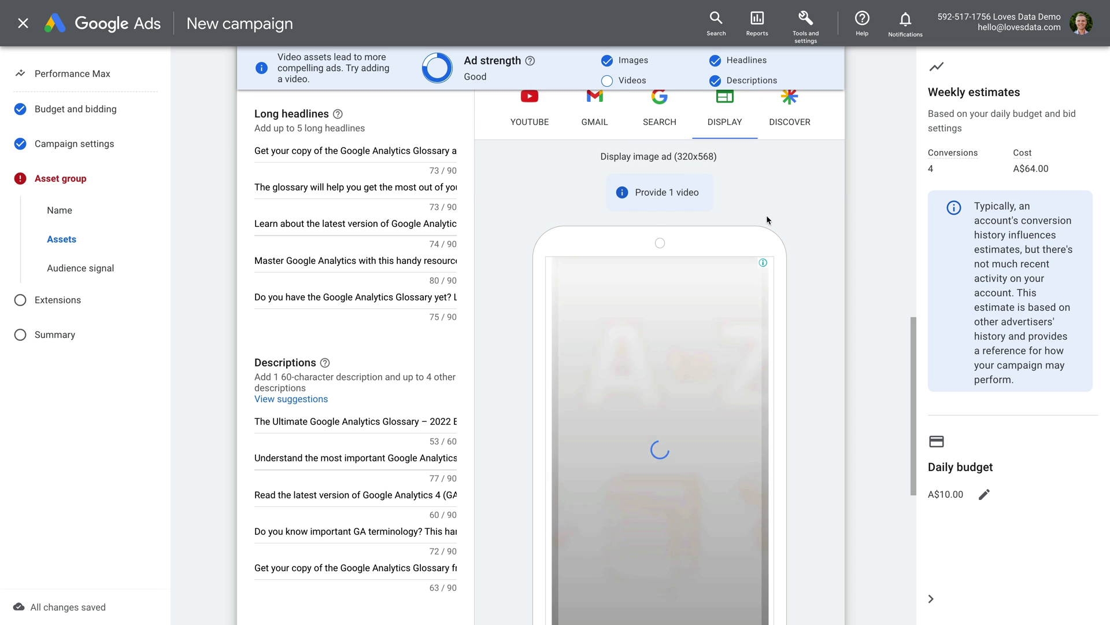
Scroll down to the asset group's Audience signal section.
{"action": "scroll", "coordinate": [805, 247], "scroll_direction": "down", "scroll_amount": 2}
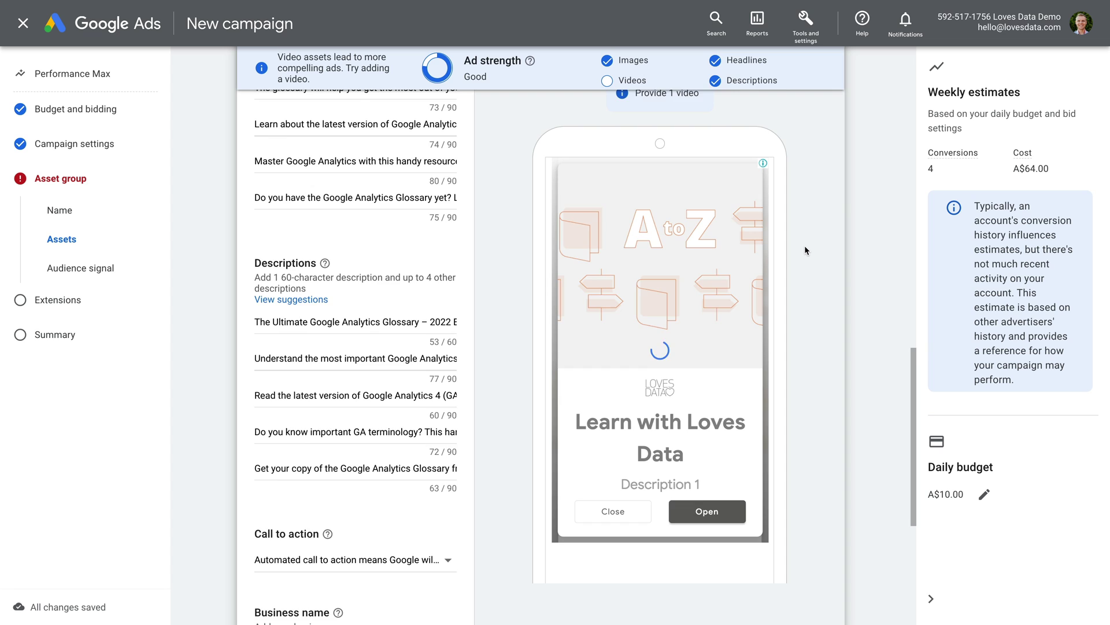
{"action": "scroll", "coordinate": [805, 250], "scroll_direction": "down", "scroll_amount": 2}
{"action": "scroll", "coordinate": [805, 250], "scroll_direction": "down", "scroll_amount": 5}
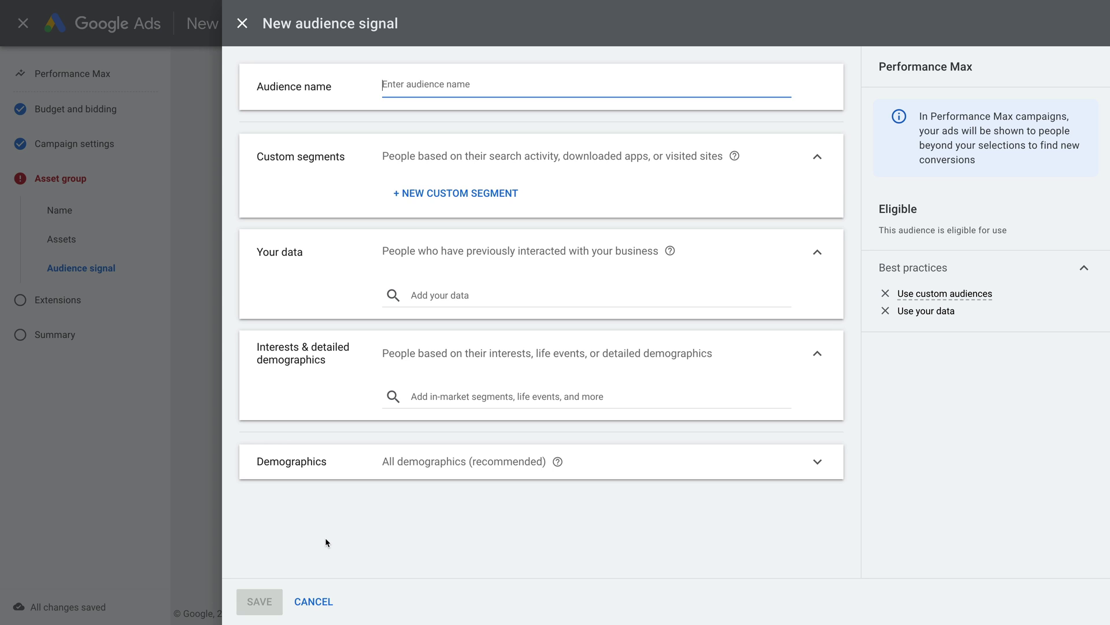
Name the new audience signal GA Glossary.
{"action": "type", "text": "GA Glossary"}
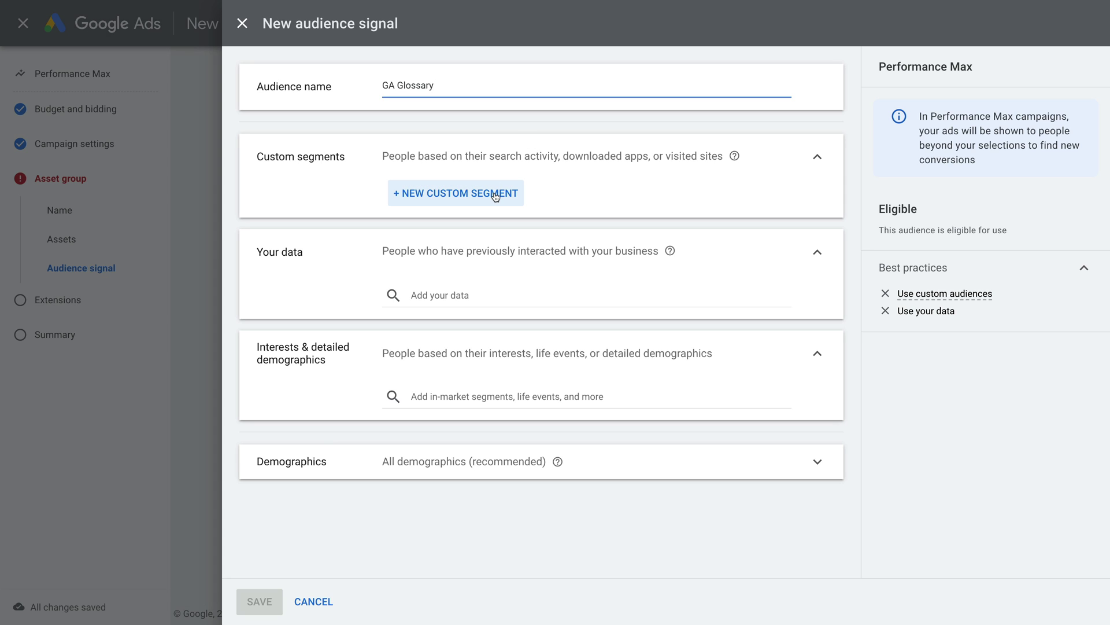
Create and save a 'Google Analytics' custom segment using the search term 'Google Analytics'.
{"action": "left_click", "coordinate": [443, 203]}
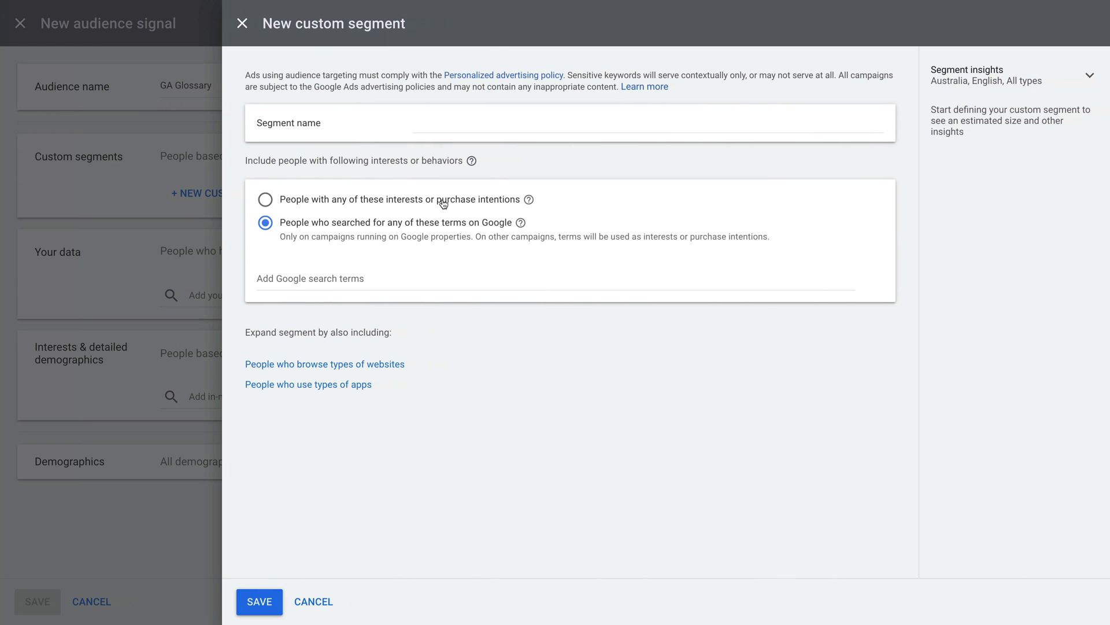
{"action": "left_click", "coordinate": [462, 132]}
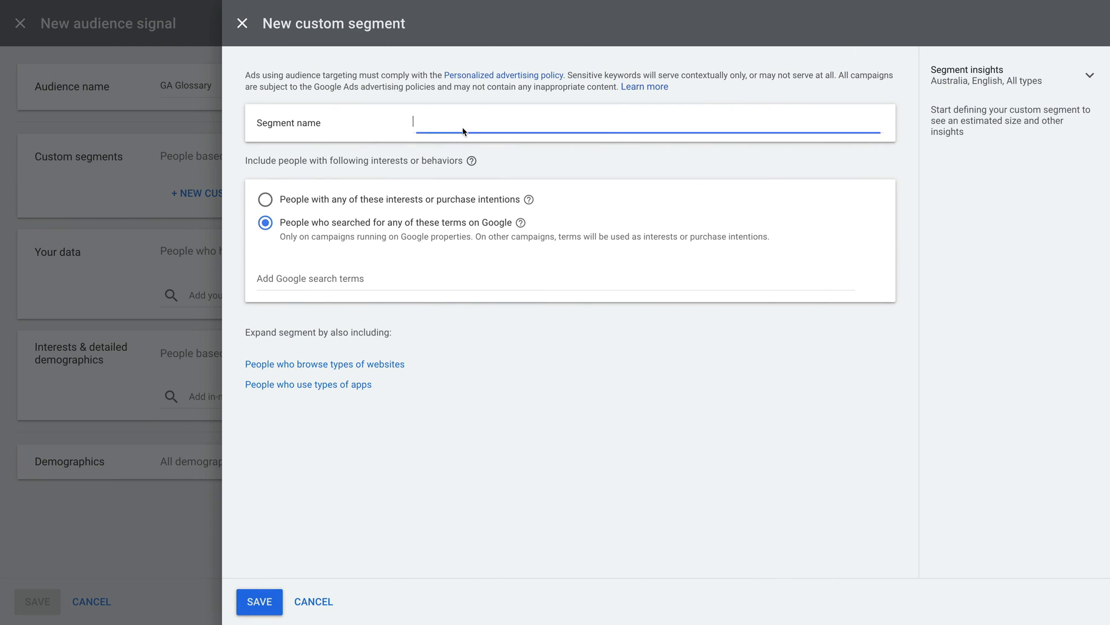
{"action": "type", "text": "Google A"}
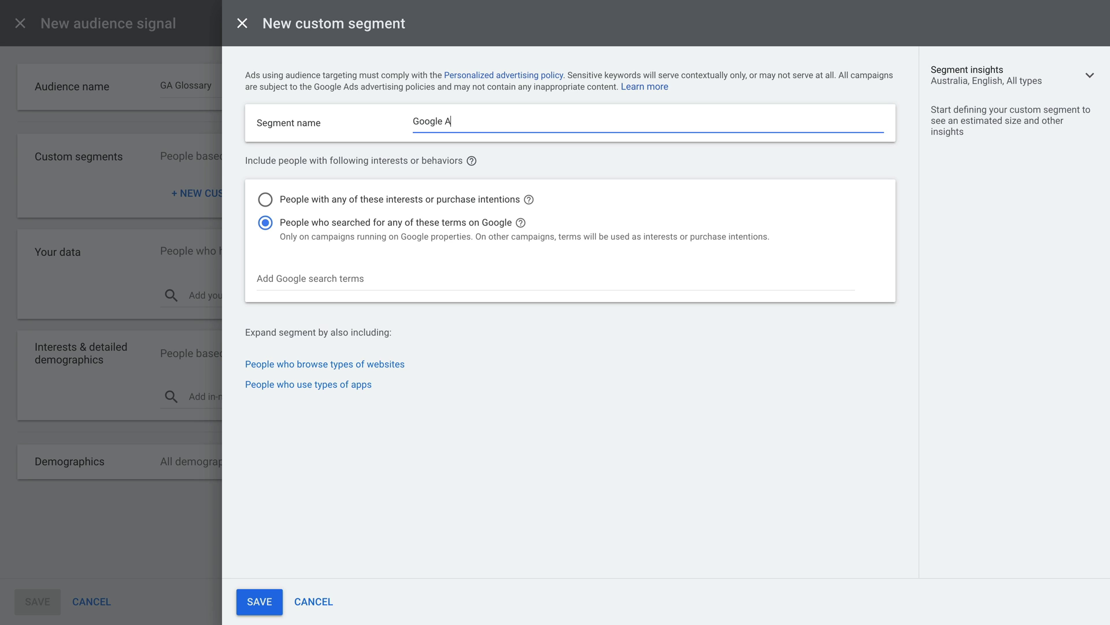
{"action": "type", "text": "nalytics"}
{"action": "left_click", "coordinate": [348, 279]}
{"action": "type", "text": "Google"}
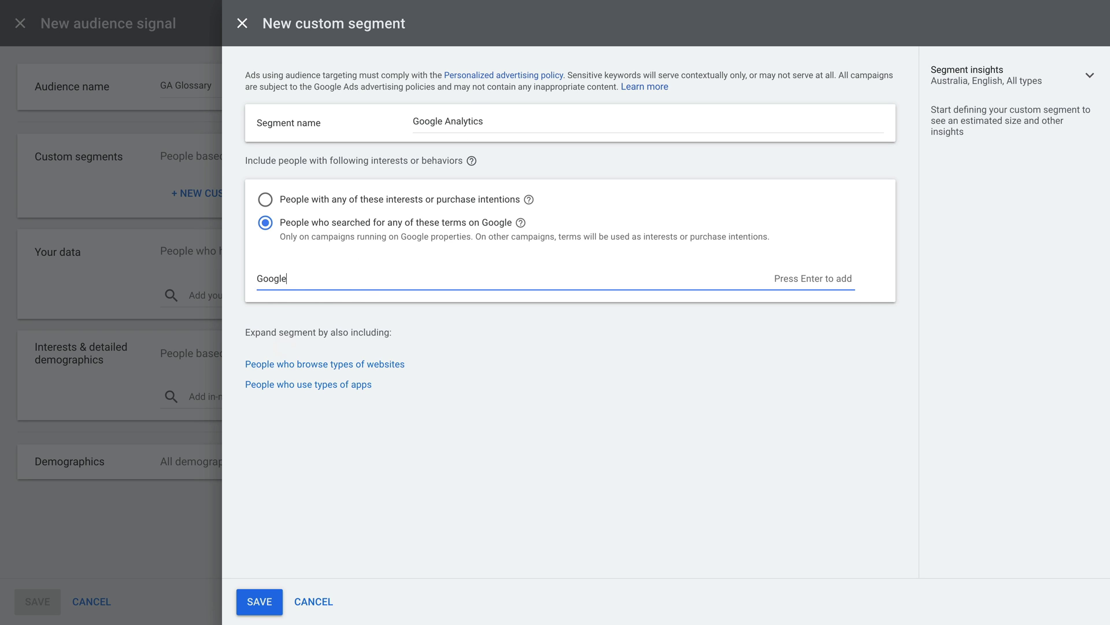
{"action": "type", "text": " Analytics"}
{"action": "key", "text": "Return"}
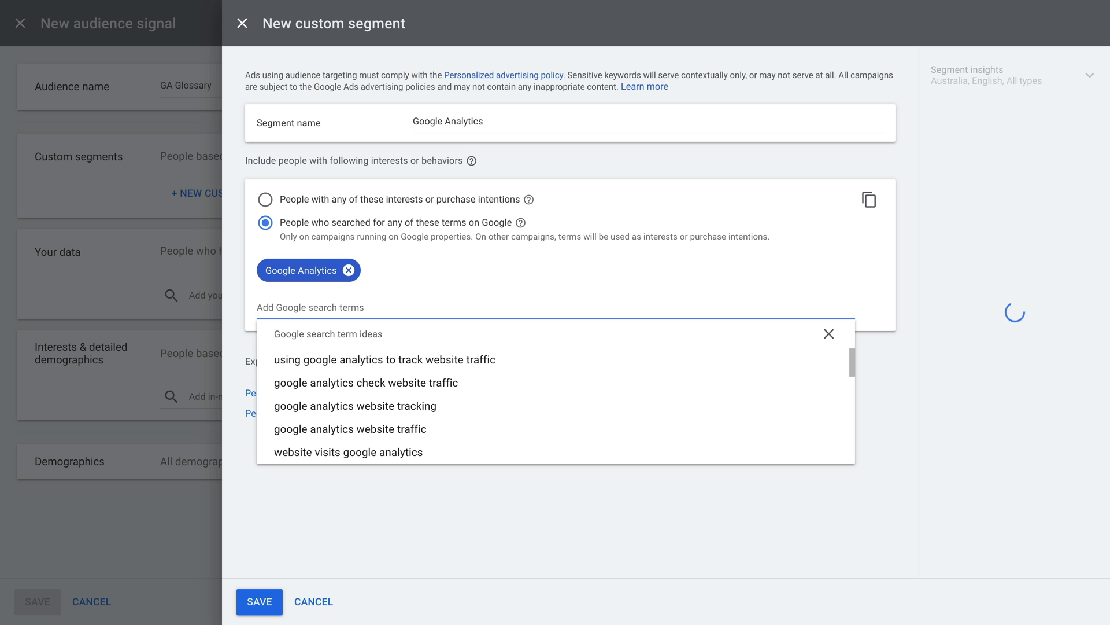
{"action": "left_click", "coordinate": [868, 364]}
{"action": "left_click", "coordinate": [262, 603]}
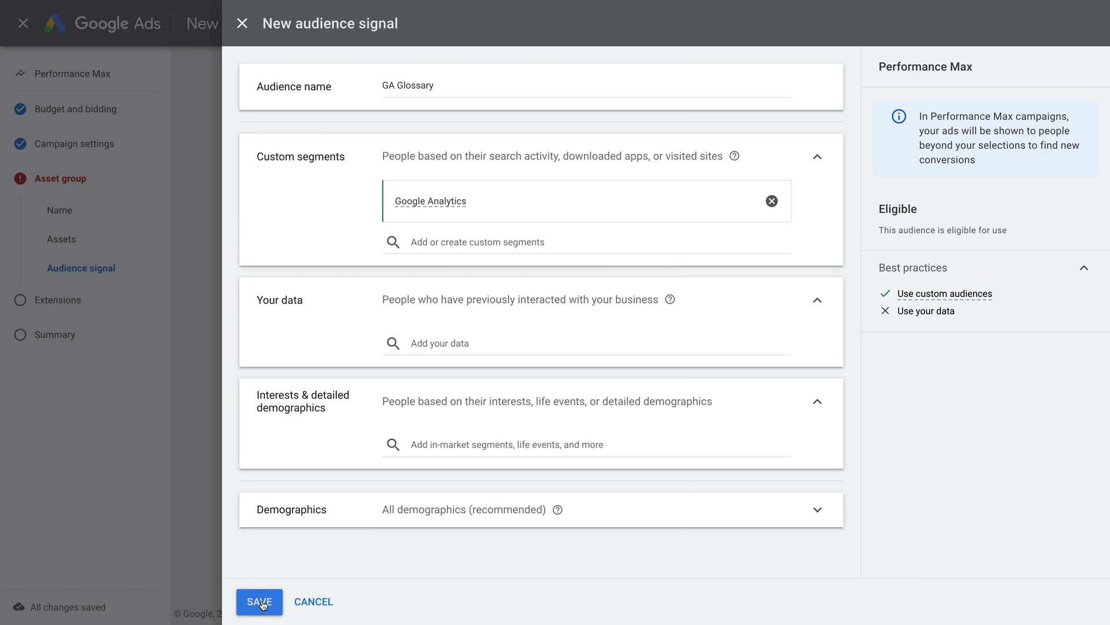
Add All visitors (Google Analytics) from Your data to the signal.
{"action": "left_click", "coordinate": [462, 343]}
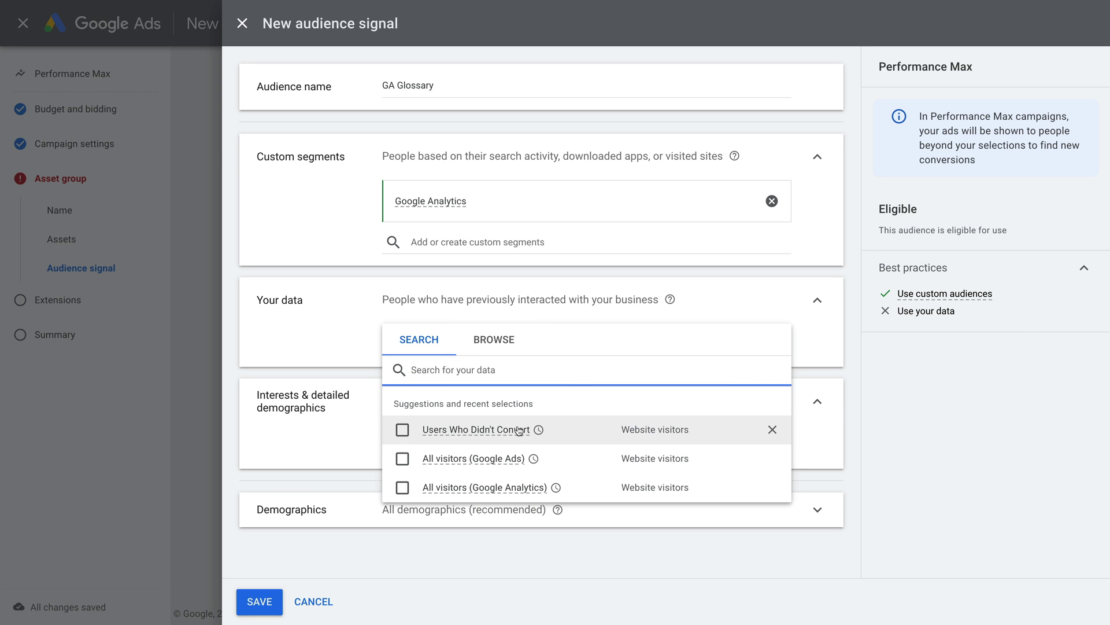
{"action": "left_click", "coordinate": [402, 487]}
{"action": "left_click", "coordinate": [354, 412]}
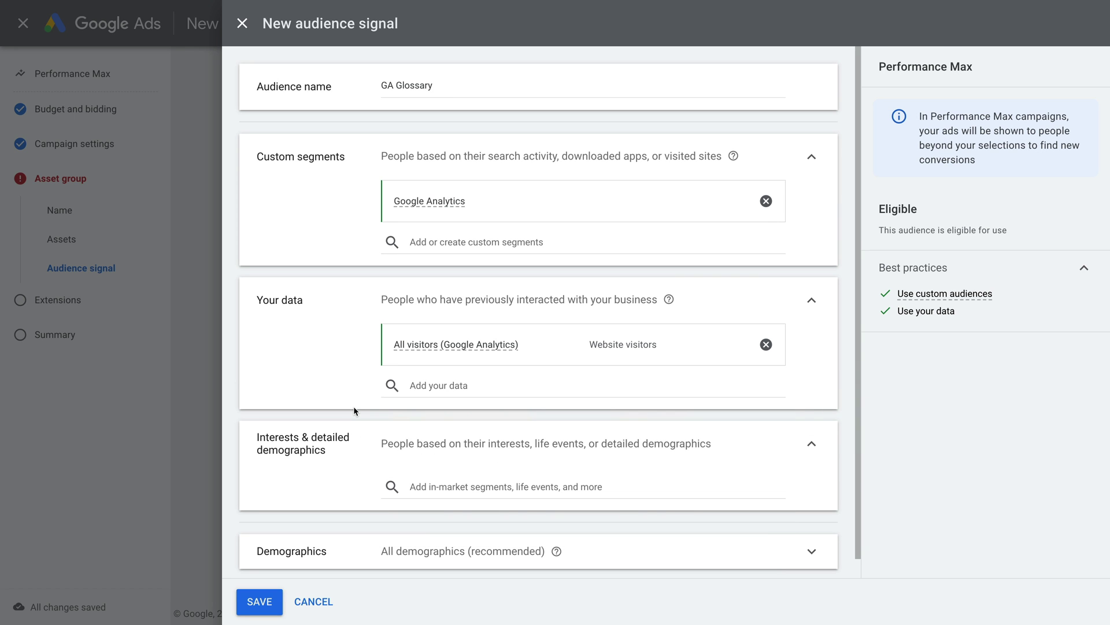
Add interest segments Google, Analytics Training, and Advertising & Marketing Services.
{"action": "left_click", "coordinate": [447, 488]}
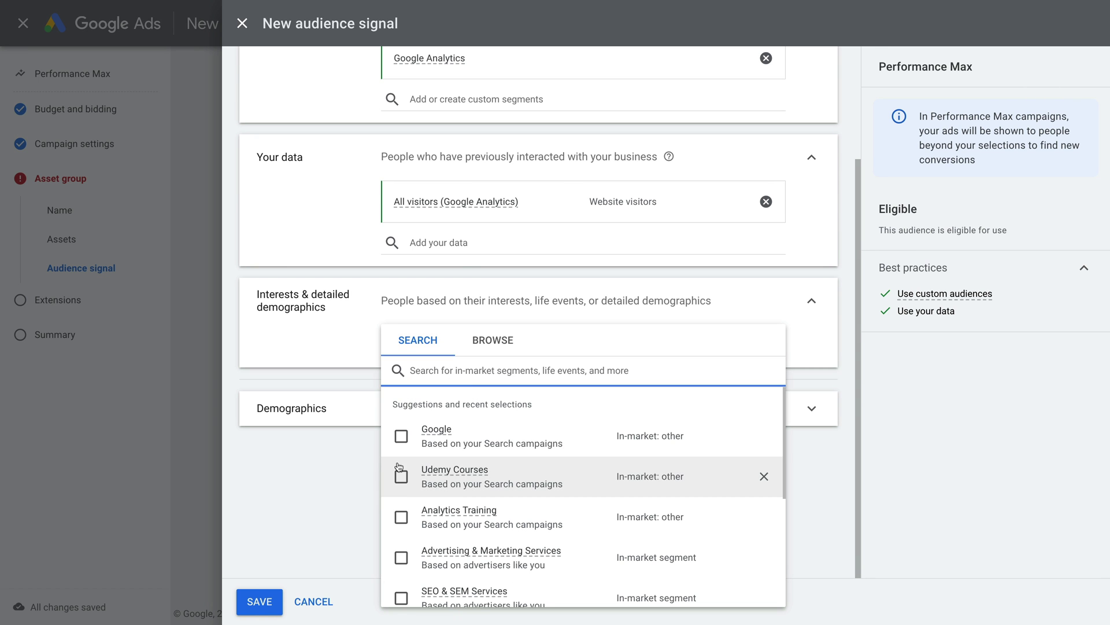
{"action": "left_click", "coordinate": [399, 438]}
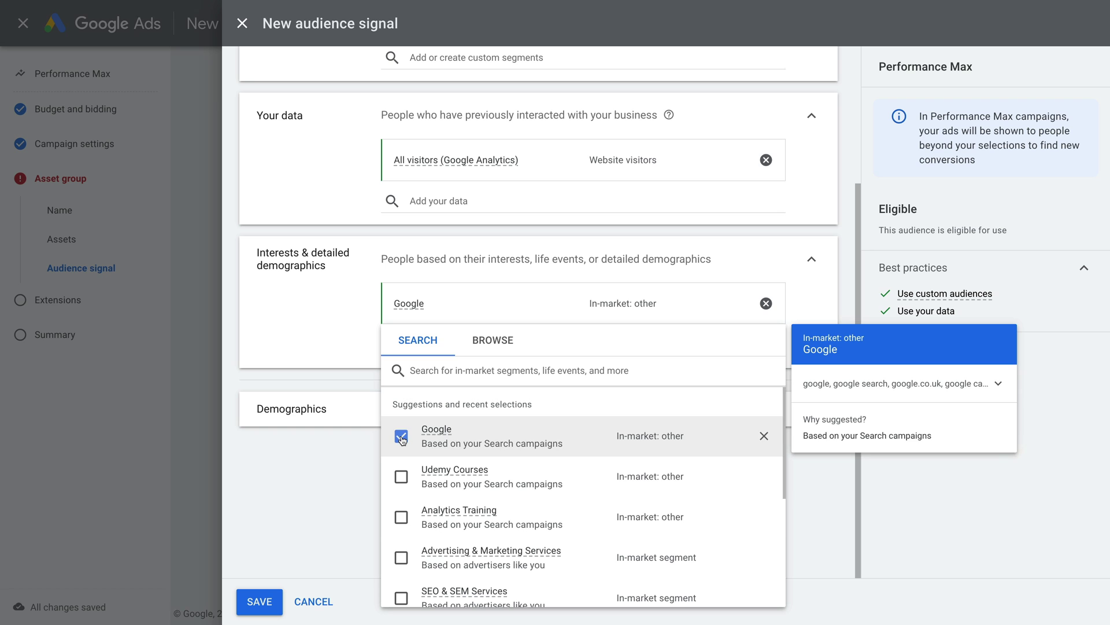
{"action": "left_click", "coordinate": [399, 517]}
{"action": "left_click", "coordinate": [401, 557]}
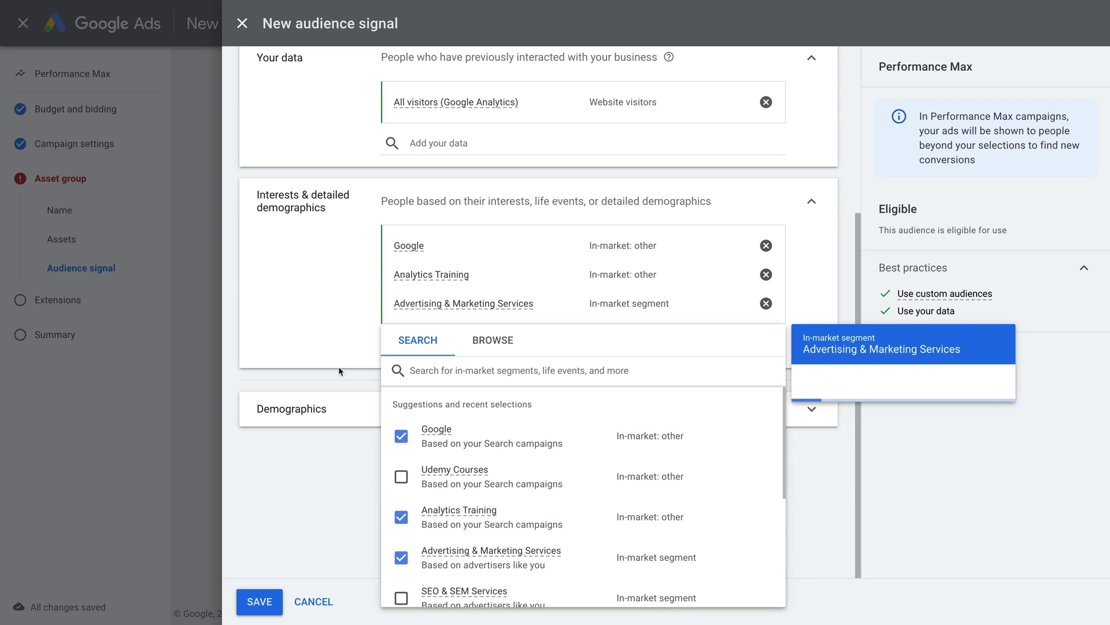
{"action": "left_click", "coordinate": [335, 375]}
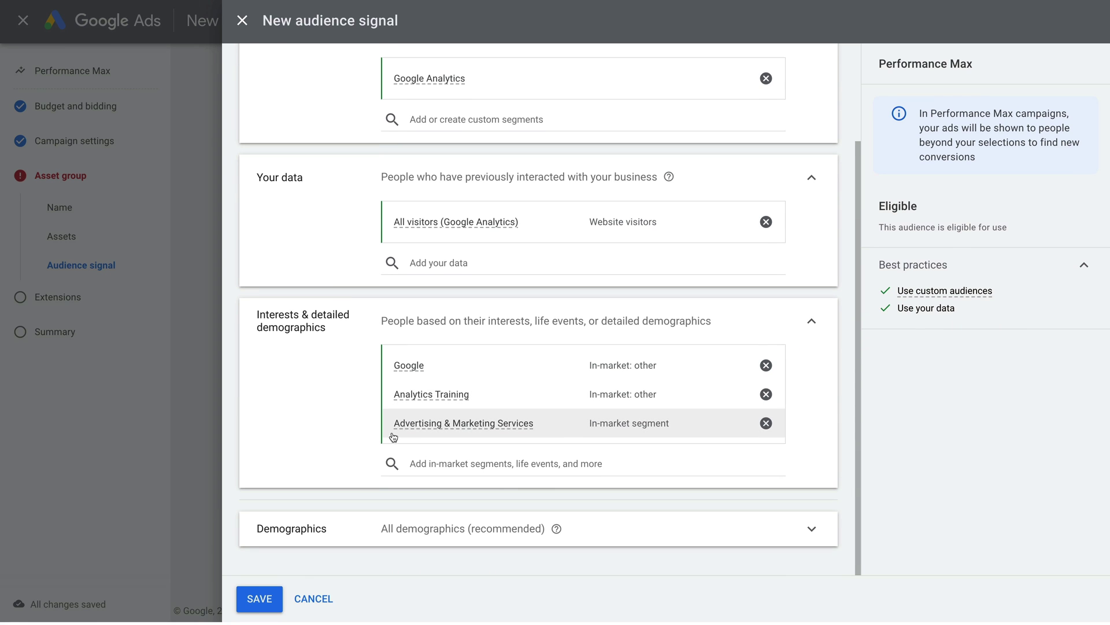
Save the GA Glossary audience signal and continue to Extensions.
{"action": "left_click", "coordinate": [267, 604]}
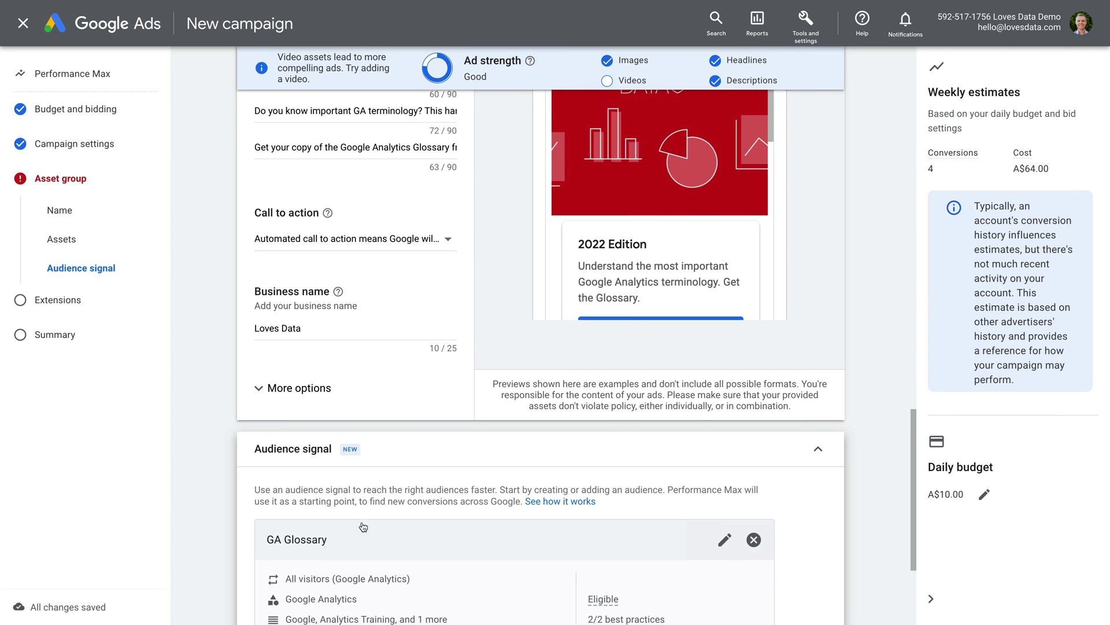
{"action": "scroll", "coordinate": [364, 526], "scroll_direction": "down", "scroll_amount": 3}
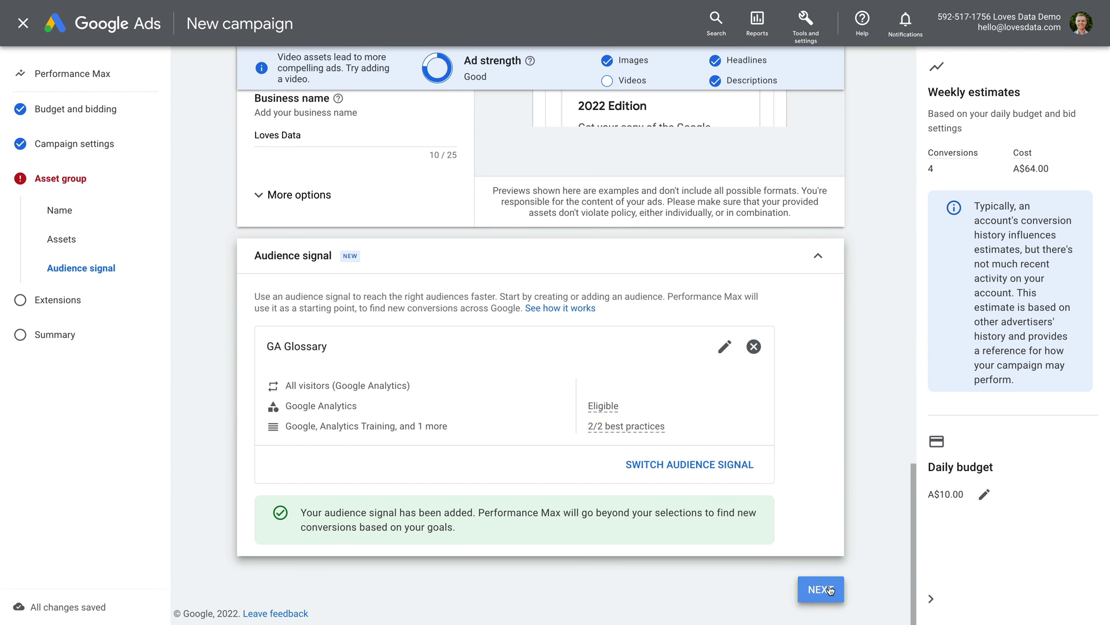
{"action": "left_click", "coordinate": [821, 589]}
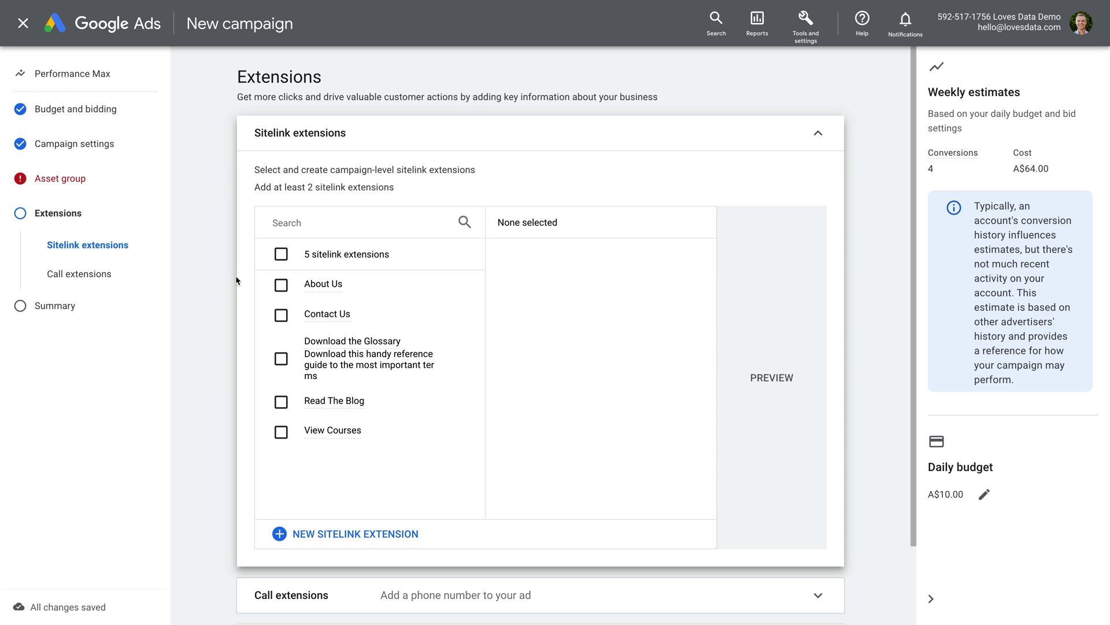
Select sitelinks About Us, Contact Us, Download the Glossary, Read The Blog and View Courses.
{"action": "left_click", "coordinate": [281, 285]}
{"action": "left_click", "coordinate": [281, 315]}
{"action": "left_click", "coordinate": [281, 359]}
{"action": "left_click", "coordinate": [281, 402]}
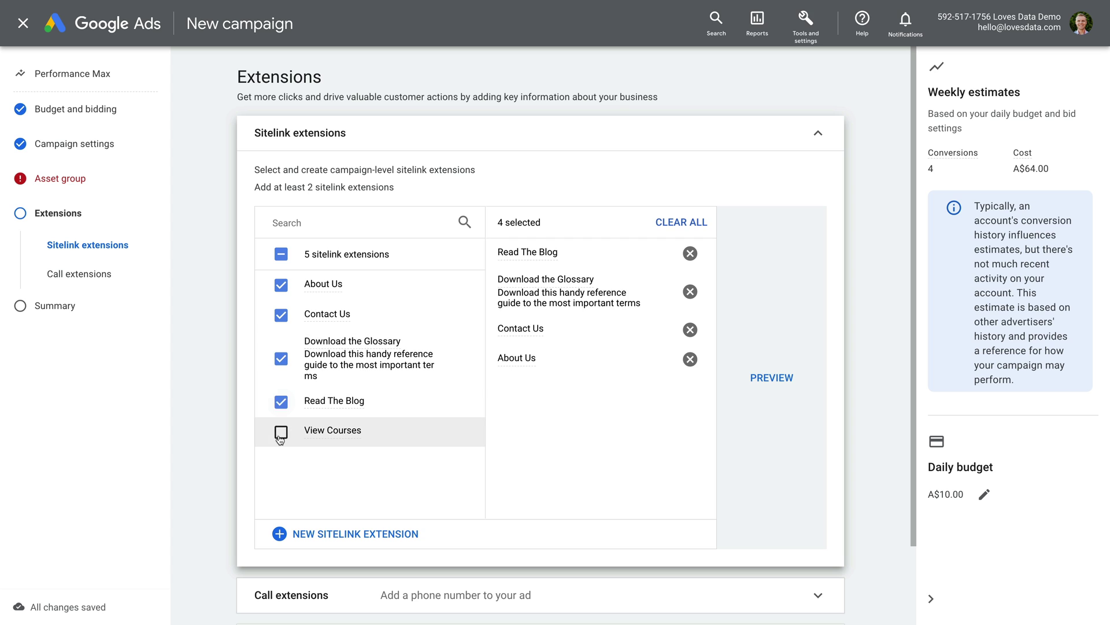
{"action": "left_click", "coordinate": [281, 432]}
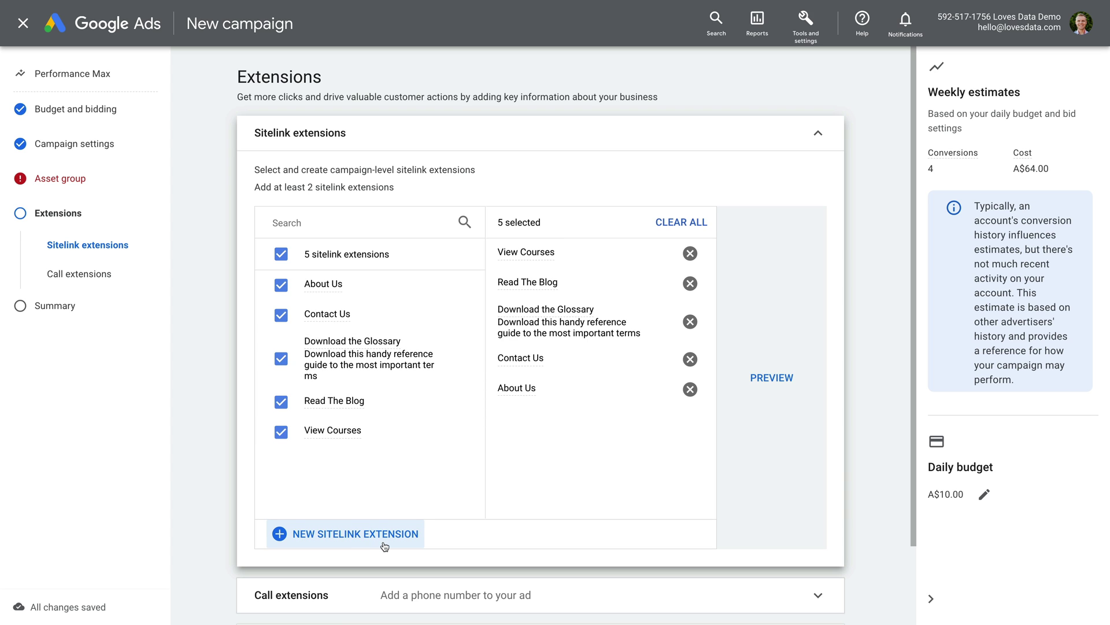
Review the Call extensions and More extensions sections, then continue to the campaign summary.
{"action": "scroll", "coordinate": [384, 546], "scroll_direction": "down", "scroll_amount": 3}
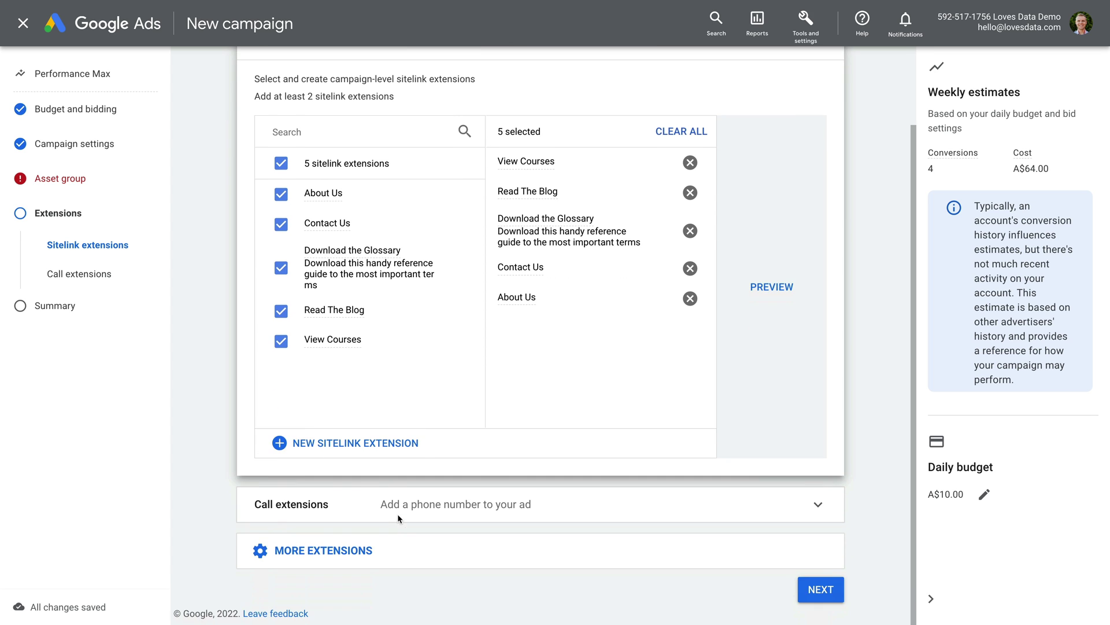
{"action": "left_click", "coordinate": [319, 518]}
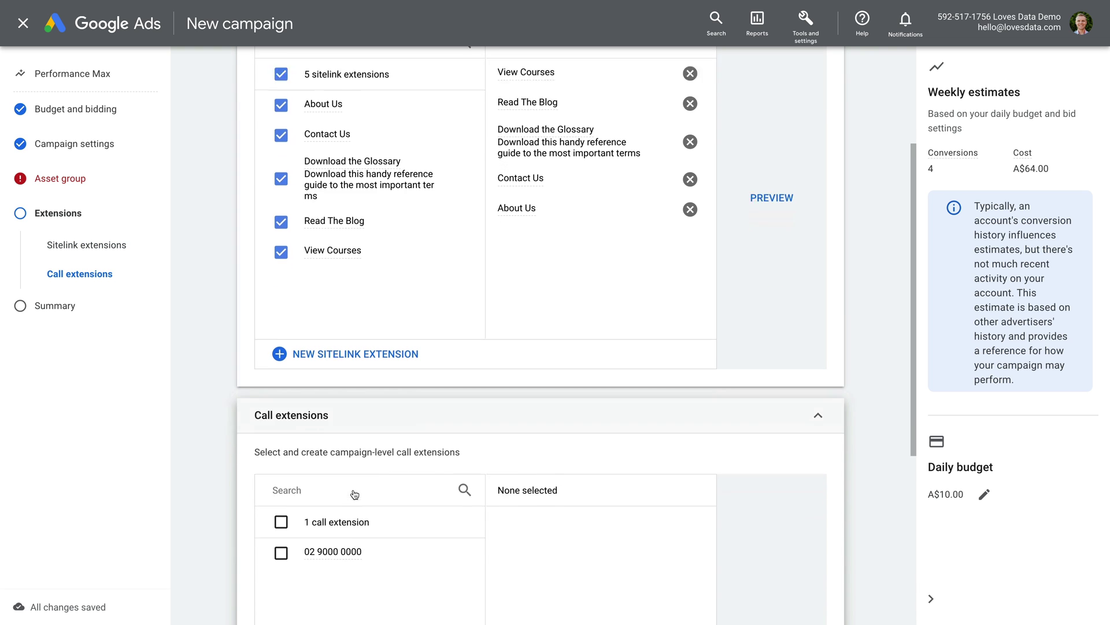
{"action": "scroll", "coordinate": [453, 494], "scroll_direction": "down", "scroll_amount": 1}
{"action": "scroll", "coordinate": [453, 495], "scroll_direction": "down", "scroll_amount": 1}
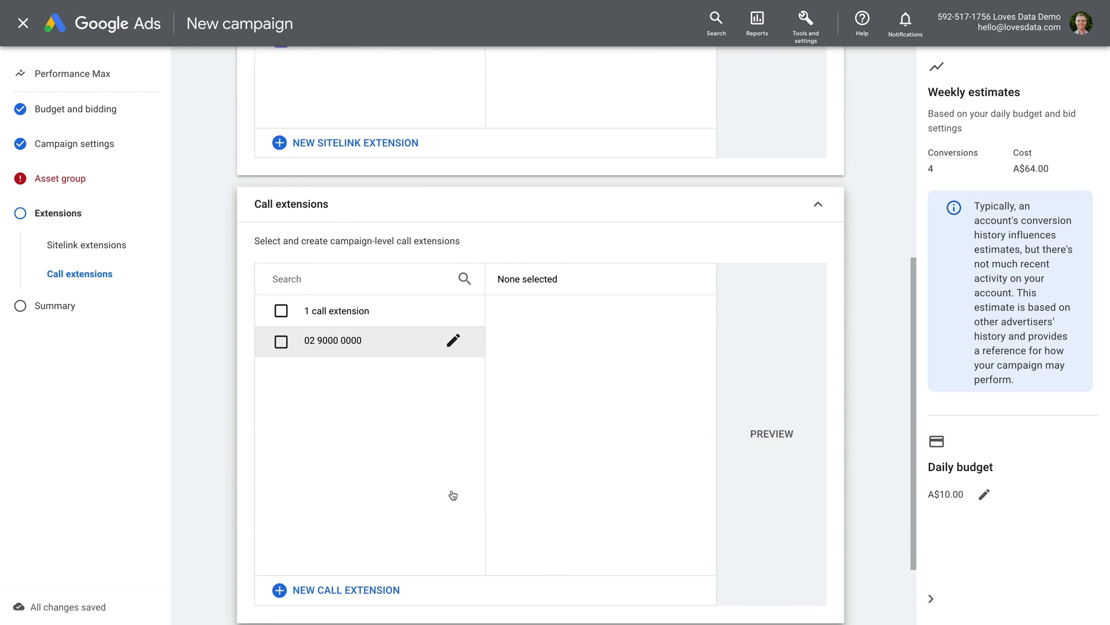
{"action": "scroll", "coordinate": [452, 493], "scroll_direction": "down", "scroll_amount": 2}
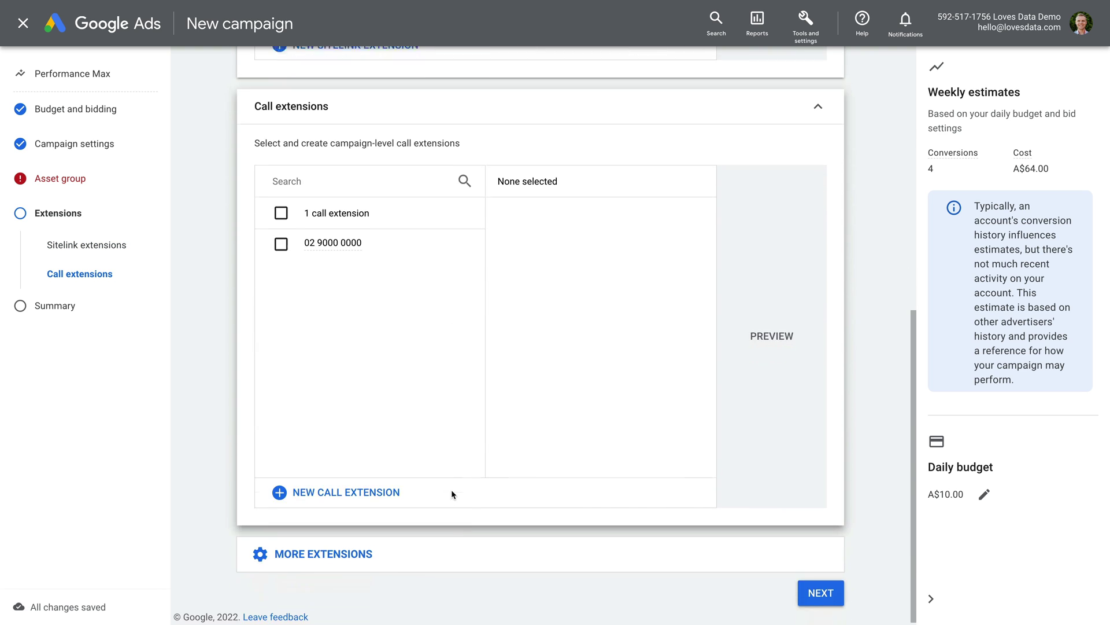
{"action": "left_click", "coordinate": [331, 552]}
{"action": "scroll", "coordinate": [312, 499], "scroll_direction": "down", "scroll_amount": 3}
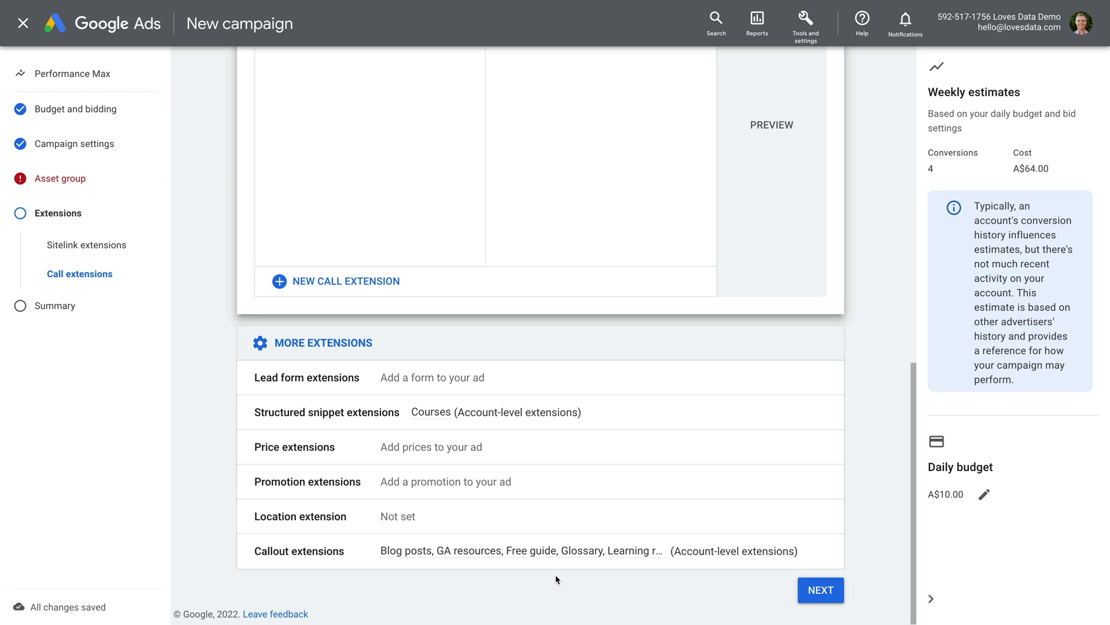
{"action": "left_click", "coordinate": [821, 591]}
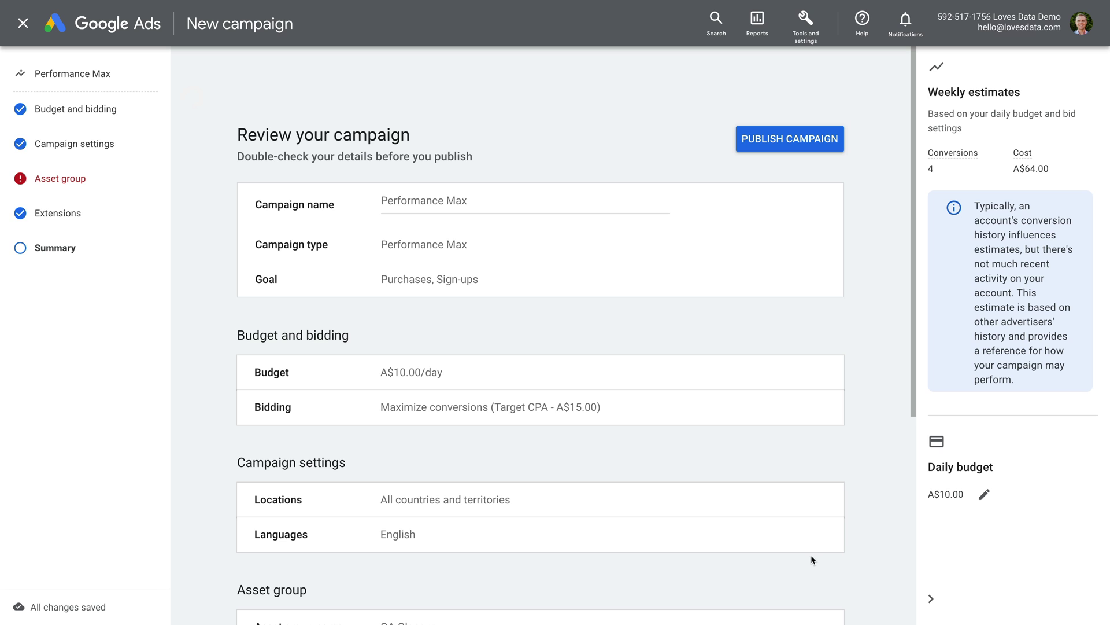
Publish the Performance Max campaign from the review page.
{"action": "left_click", "coordinate": [801, 144]}
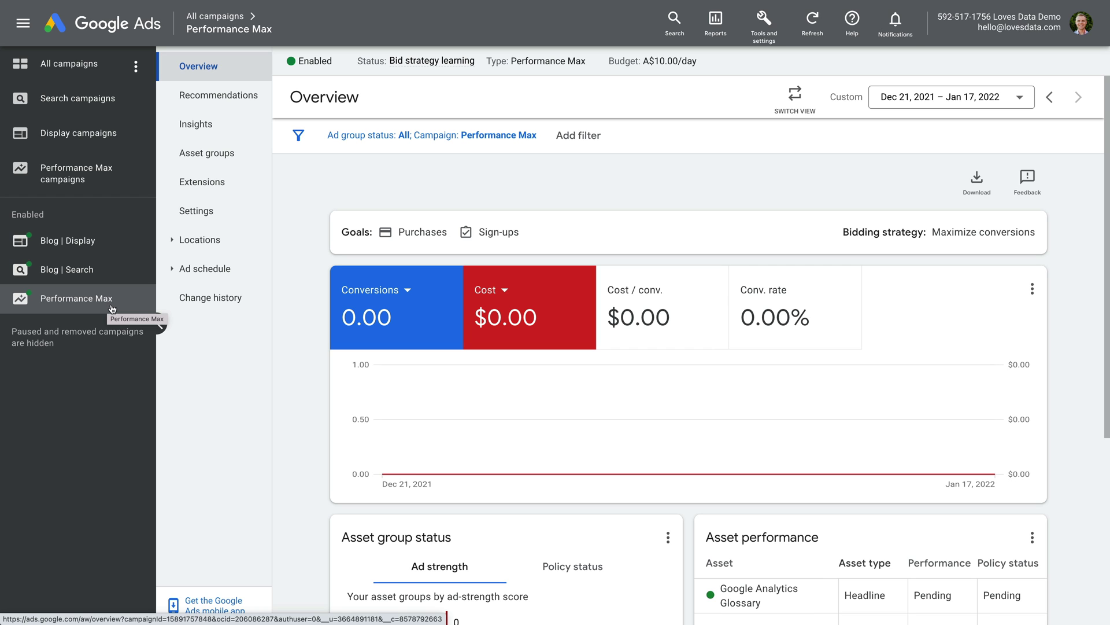
Go to the campaign's Asset groups page to view the GA Glossary group.
{"action": "left_click", "coordinate": [250, 155]}
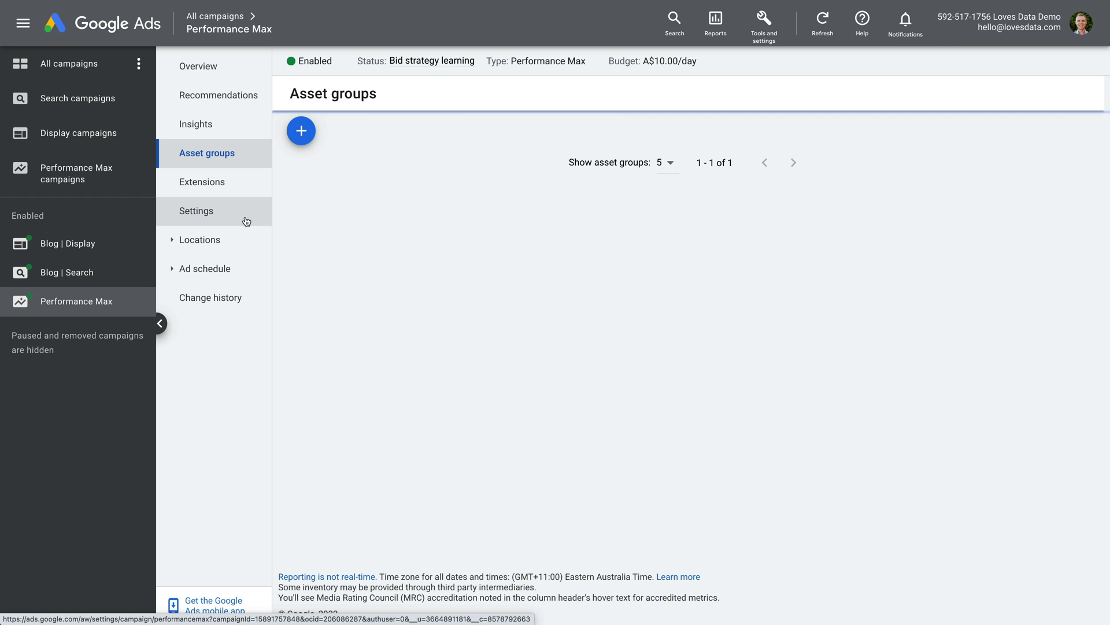